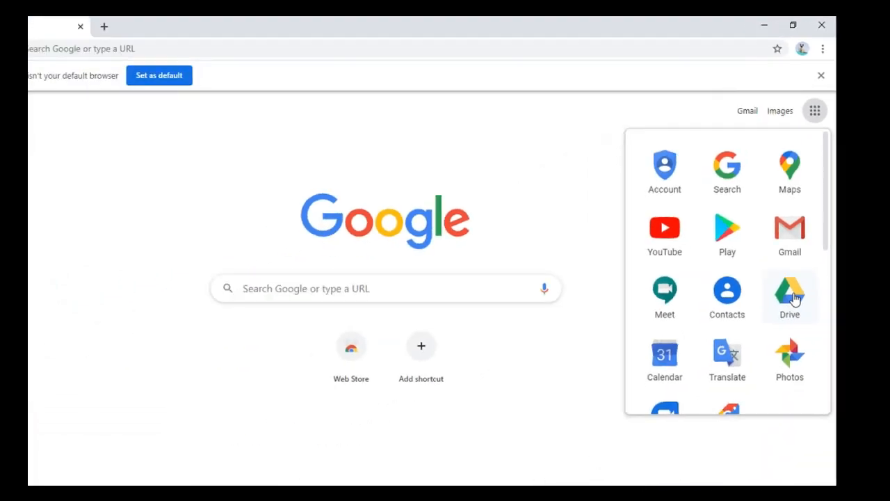
Step: Open Google Drive from the Google apps list
{"action": "left_click", "coordinate": [764, 407]}
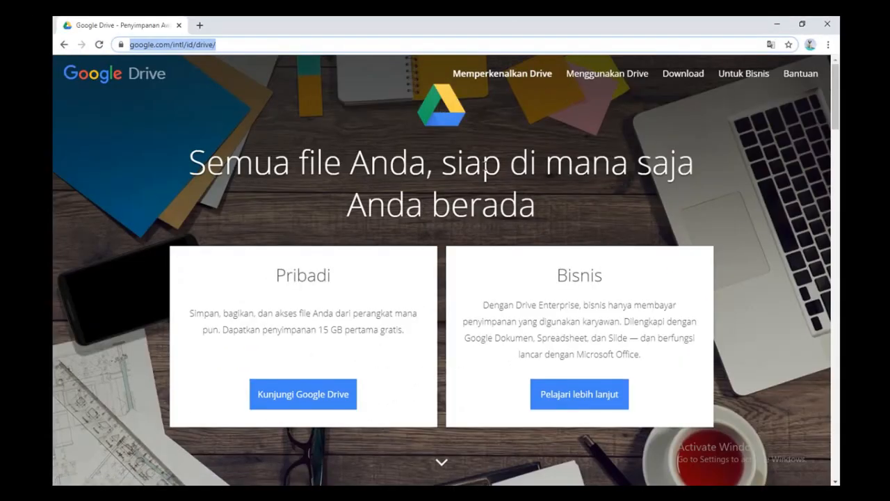
Step: Scroll the Drive landing page and continue to Google Drive via 'Kunjungi Google Drive'
{"action": "scroll", "coordinate": [491, 193], "scroll_direction": "down", "scroll_amount": 5}
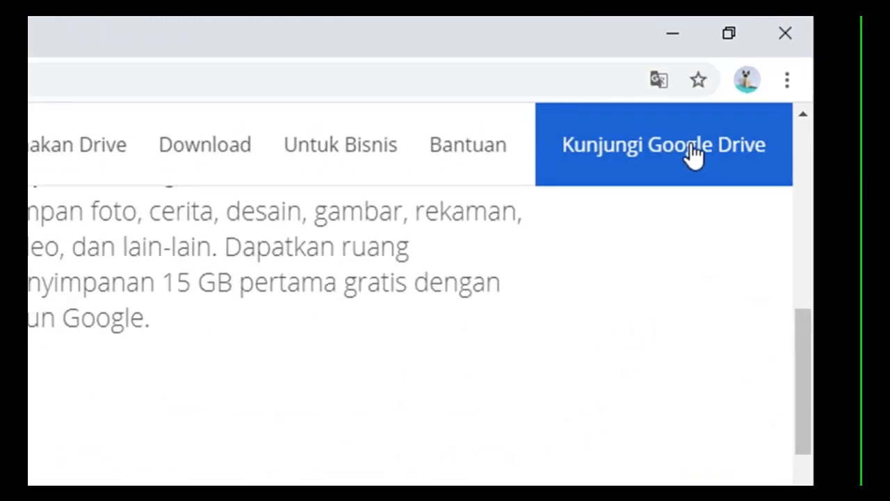
{"action": "left_click", "coordinate": [693, 155]}
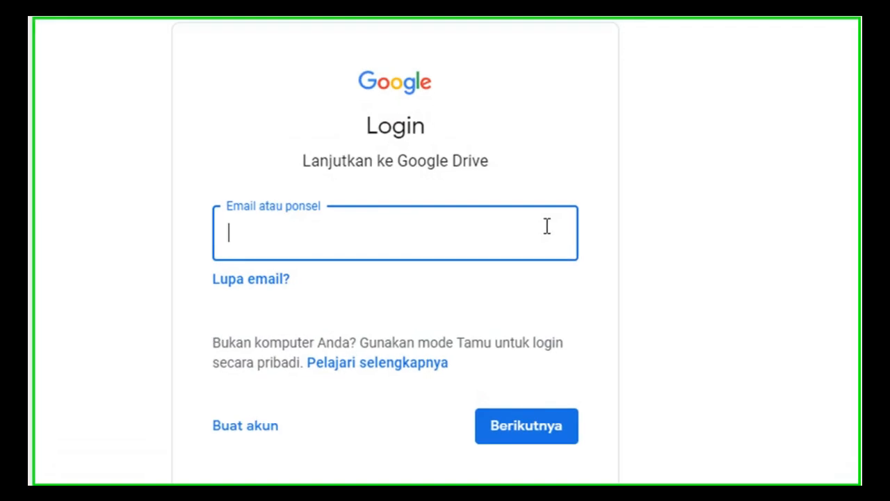
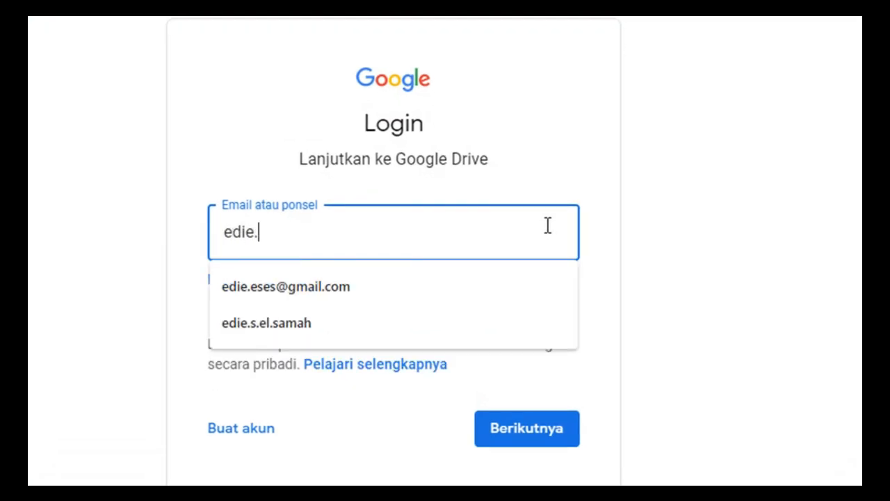
Step: Sign in with the suggested account email and the account password to reach My Drive
{"action": "key", "text": "Down"}
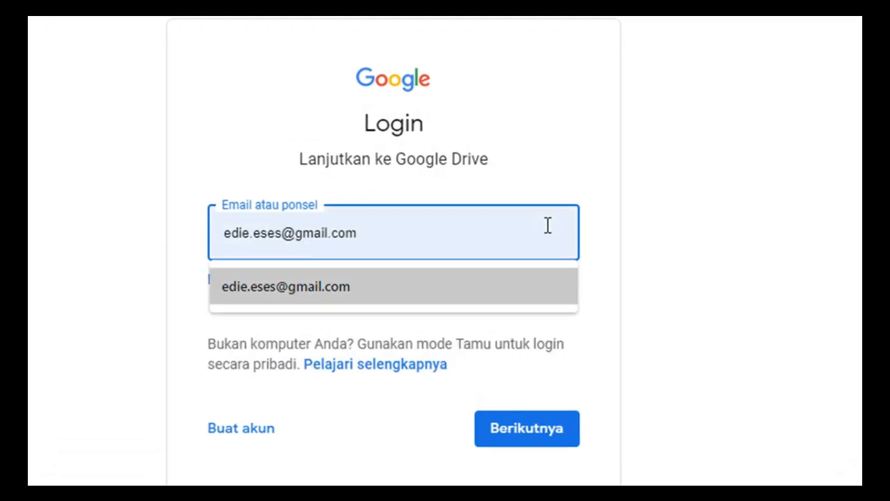
{"action": "key", "text": "Return"}
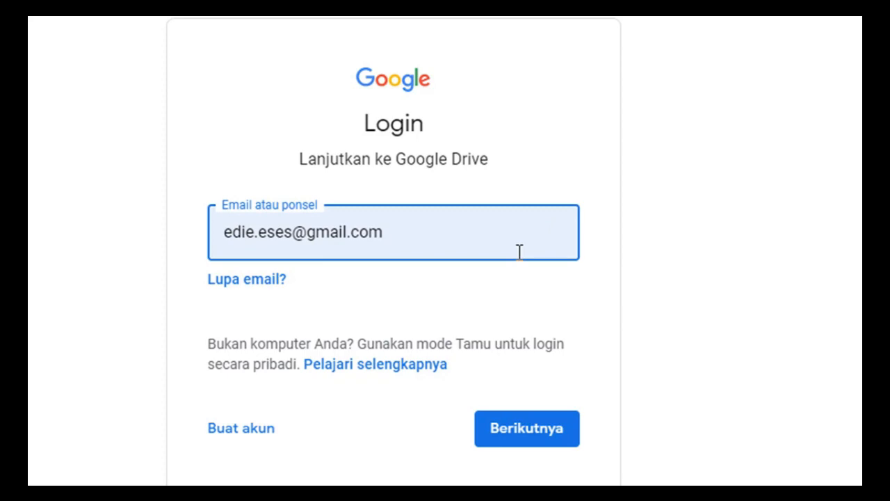
{"action": "left_click", "coordinate": [533, 427]}
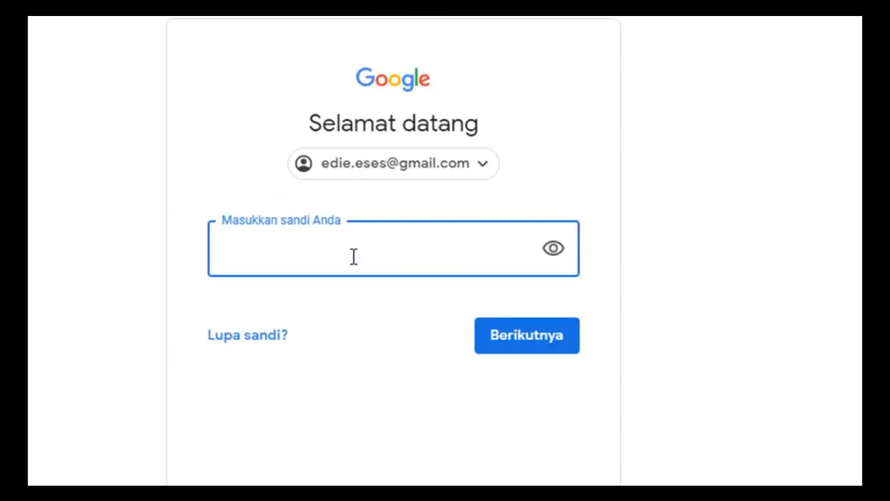
{"action": "type", "text": "••••••••••••••"}
{"action": "left_click", "coordinate": [519, 338]}
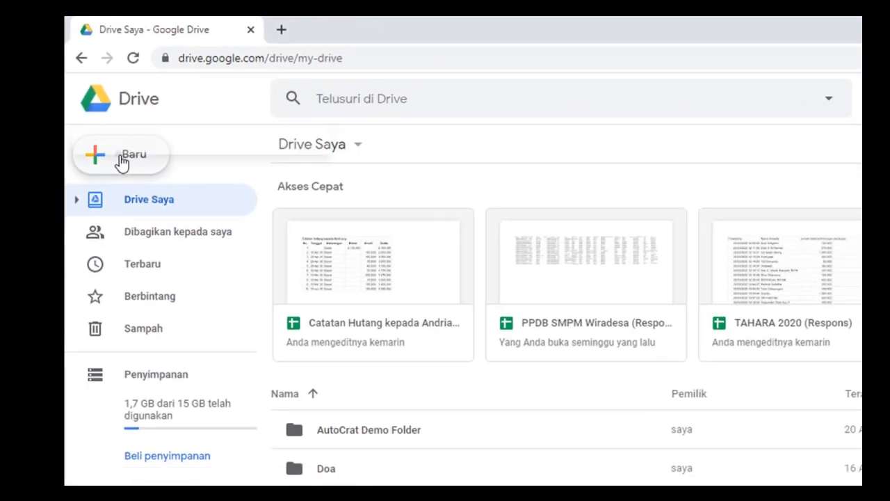
Step: Make a new 'Google Form' folder in My Drive and open the empty folder
{"action": "left_click", "coordinate": [229, 272]}
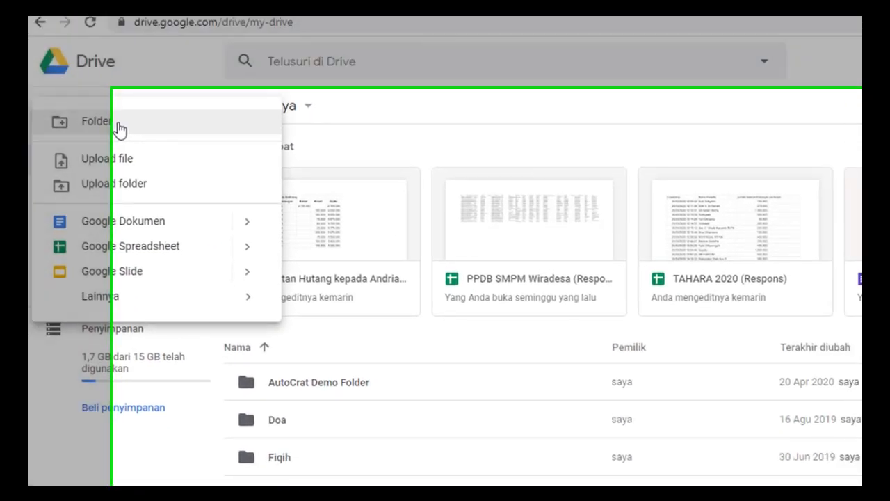
{"action": "left_click", "coordinate": [161, 160]}
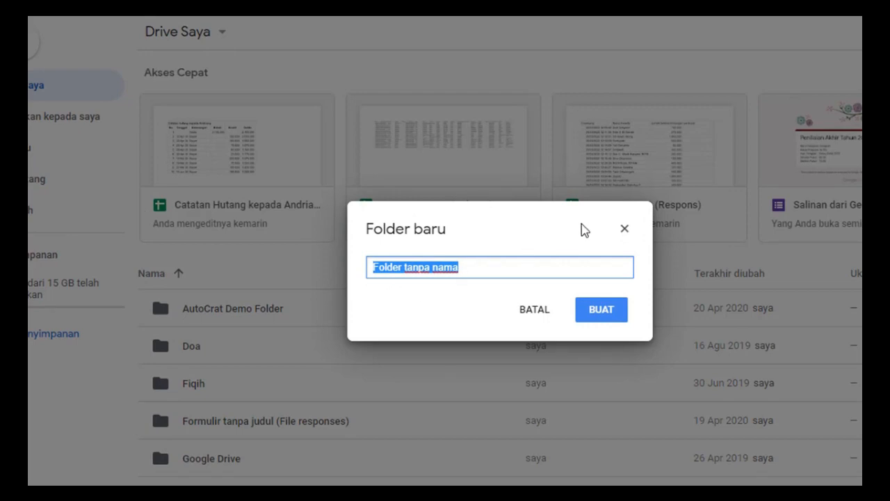
{"action": "type", "text": "Google Form"}
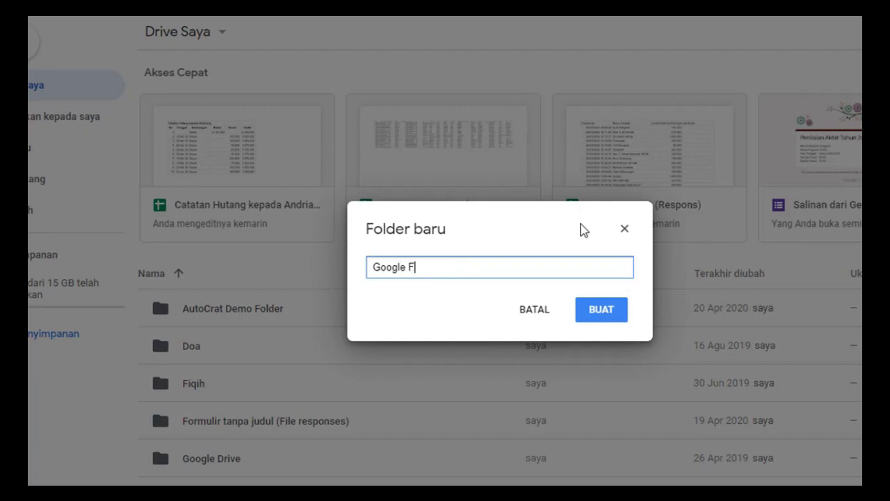
{"action": "left_click", "coordinate": [601, 309]}
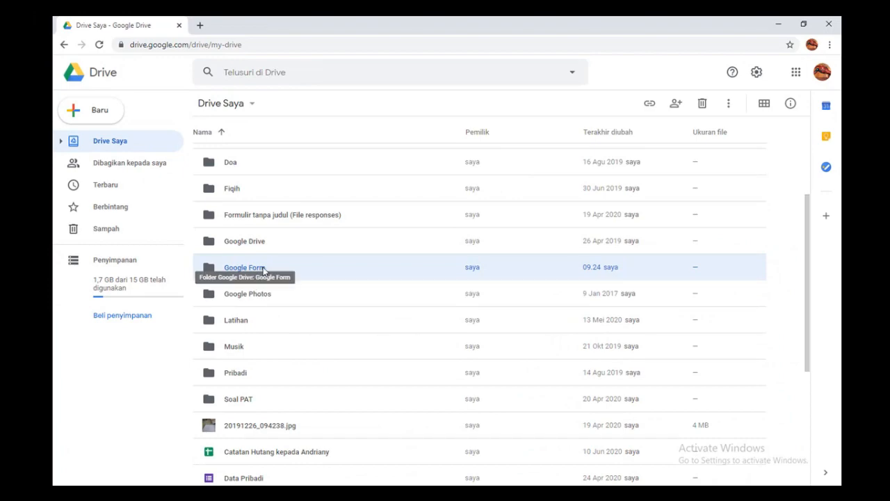
{"action": "double_click", "coordinate": [265, 269]}
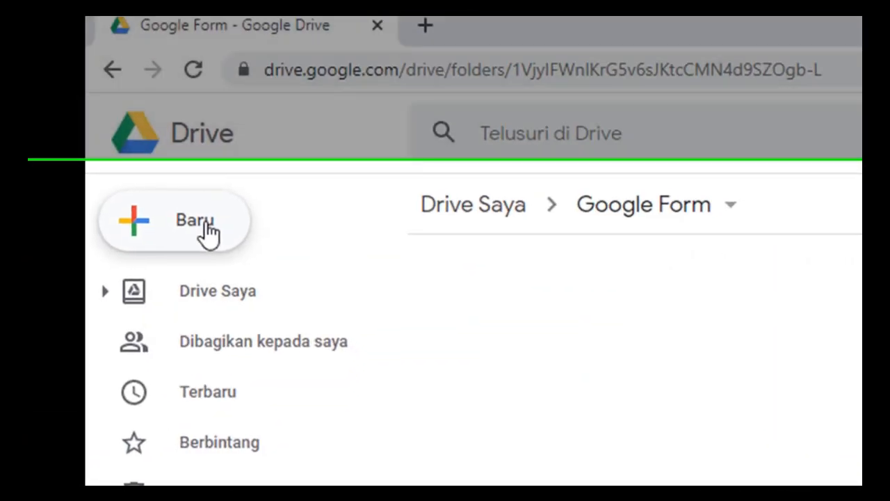
Step: Create a blank form via Baru > Lainnya > Google Formulir > Formulir kosong in this folder
{"action": "left_click", "coordinate": [209, 233]}
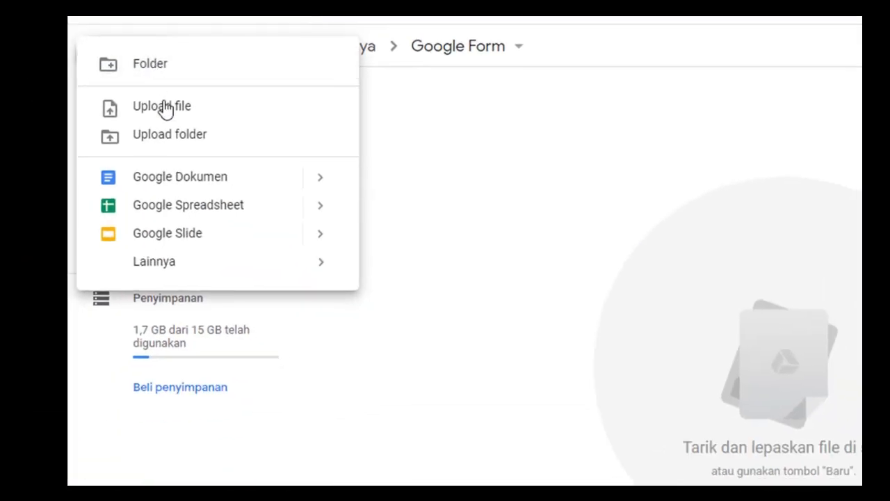
{"action": "mouse_move", "coordinate": [318, 278]}
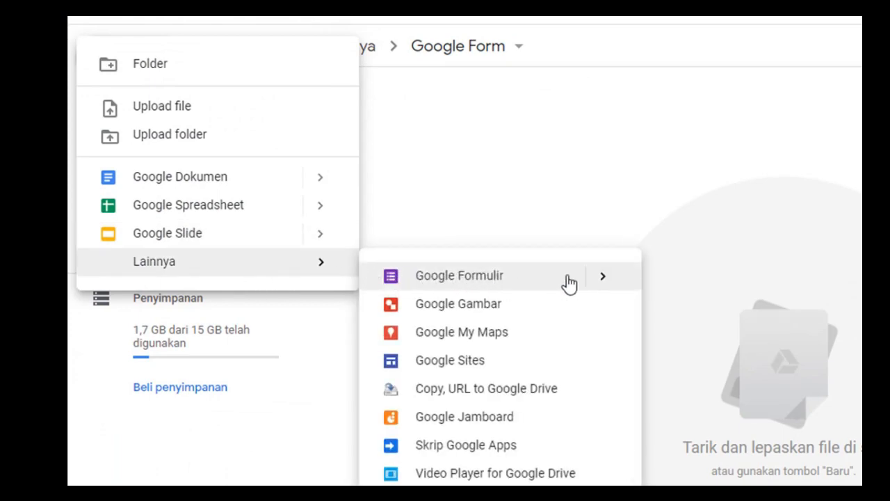
{"action": "mouse_move", "coordinate": [616, 282]}
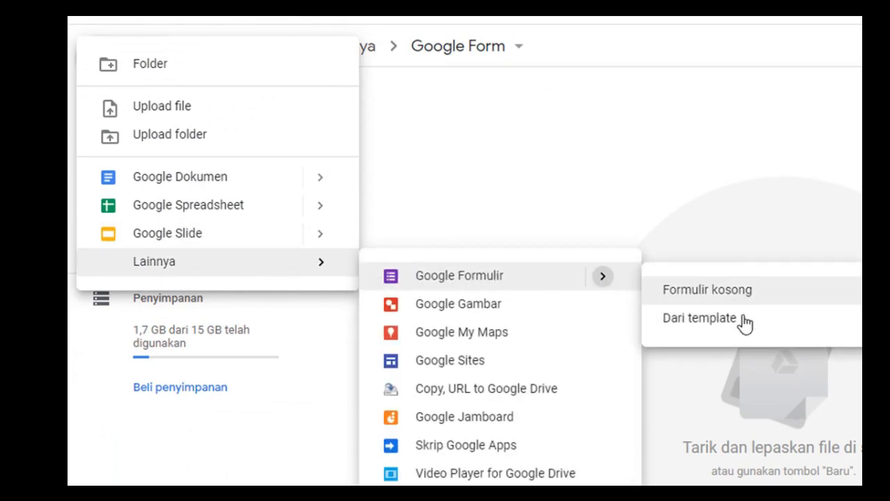
{"action": "left_click", "coordinate": [748, 290]}
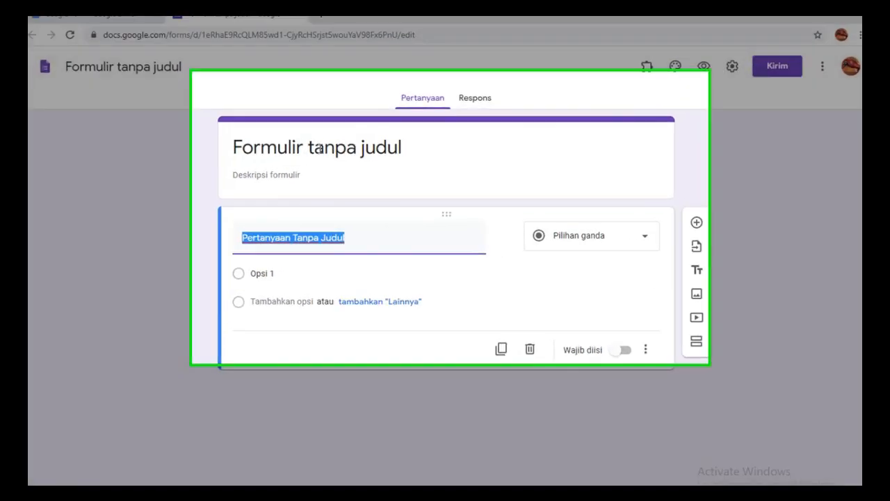
Step: Title the form 'Pemilihan Ketua OSIS' with description 'SMP Medika Jaya Periode Tahun Pelajaran 2020-2021'
{"action": "left_click", "coordinate": [343, 152]}
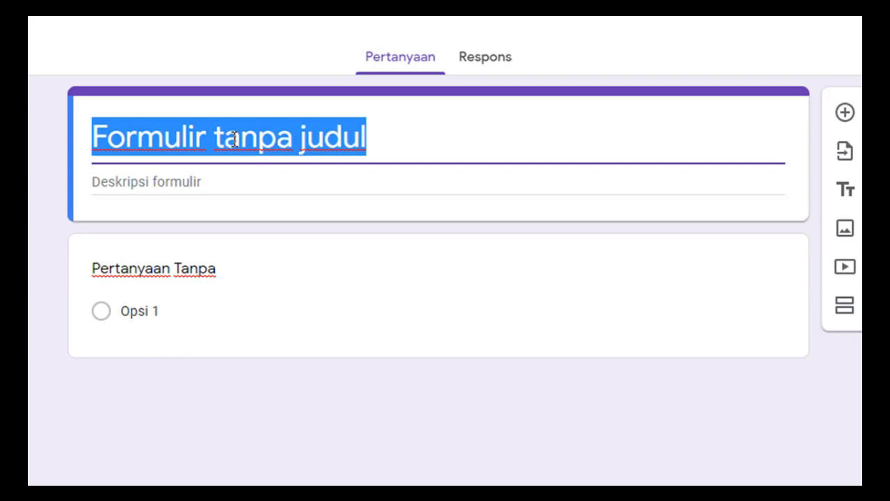
{"action": "type", "text": "Pemilihan Ketua O"}
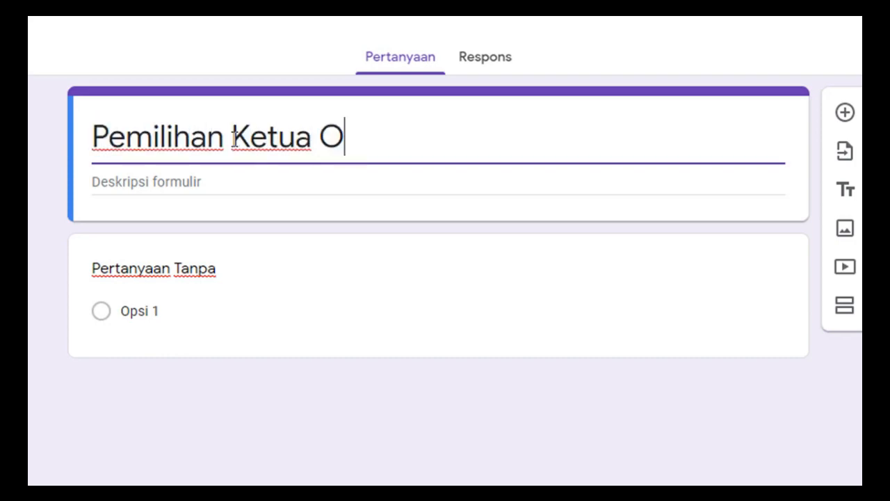
{"action": "type", "text": "SIS"}
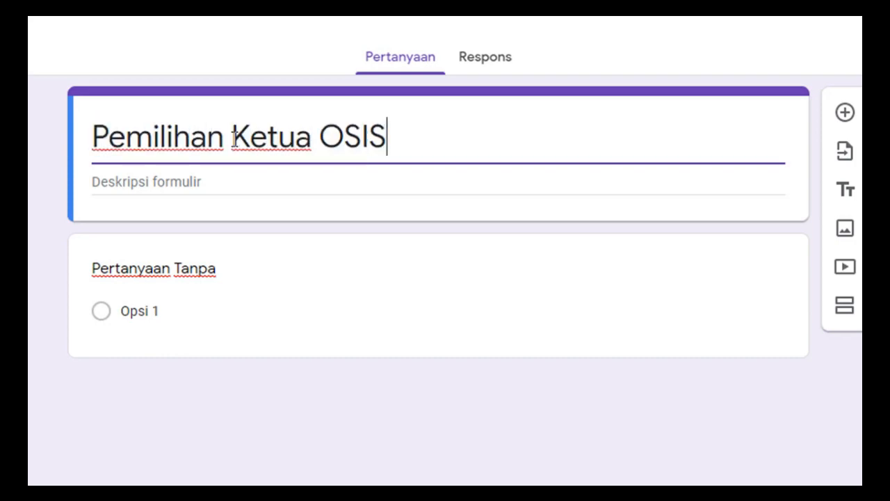
{"action": "left_click", "coordinate": [195, 180]}
{"action": "type", "text": "SMP"}
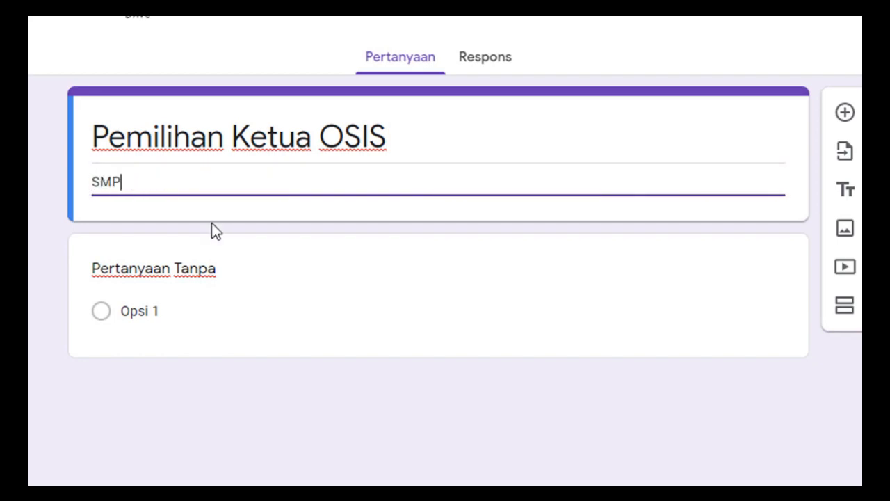
{"action": "type", "text": " Medika Ja"}
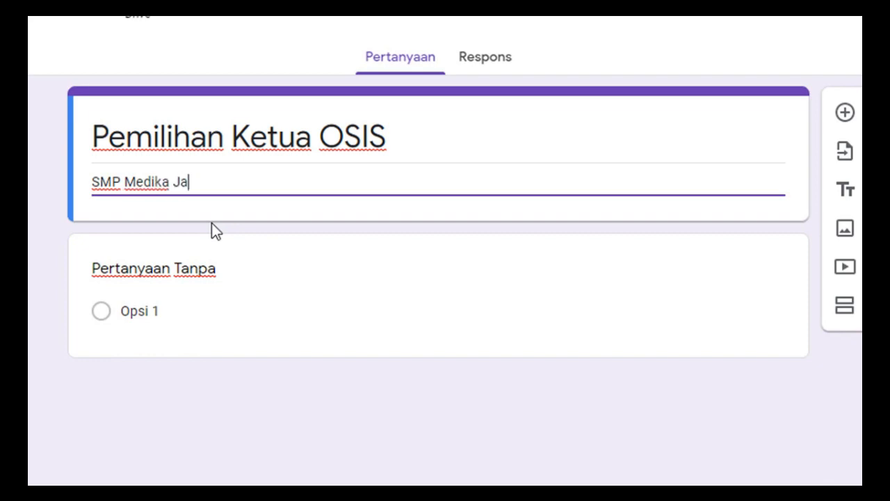
{"action": "type", "text": "ya Peri"}
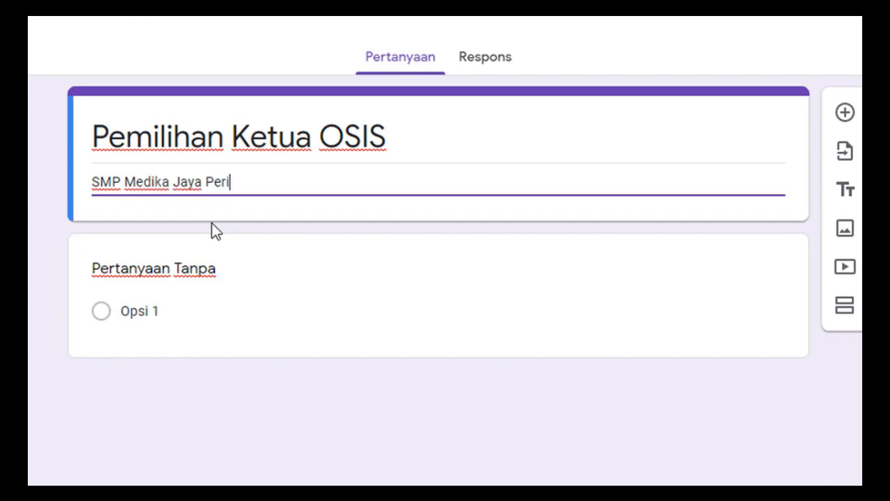
{"action": "type", "text": "ode Tahun Pelajar"}
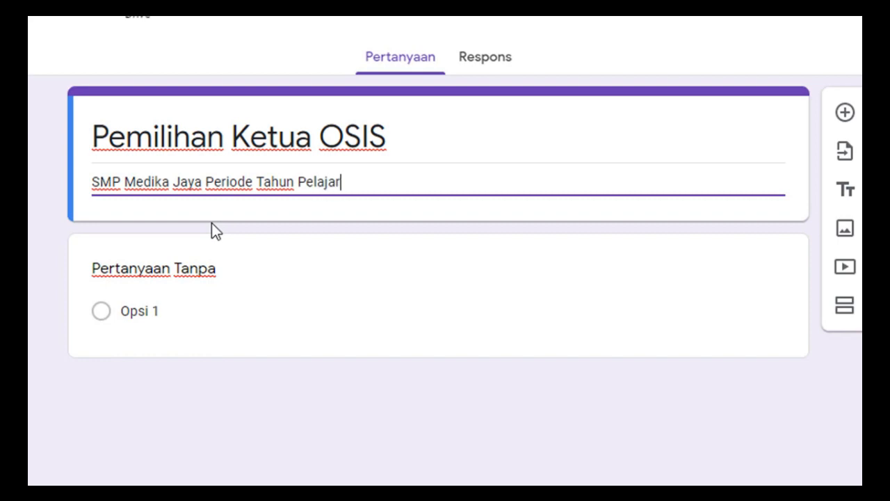
{"action": "type", "text": "an 2020-202"}
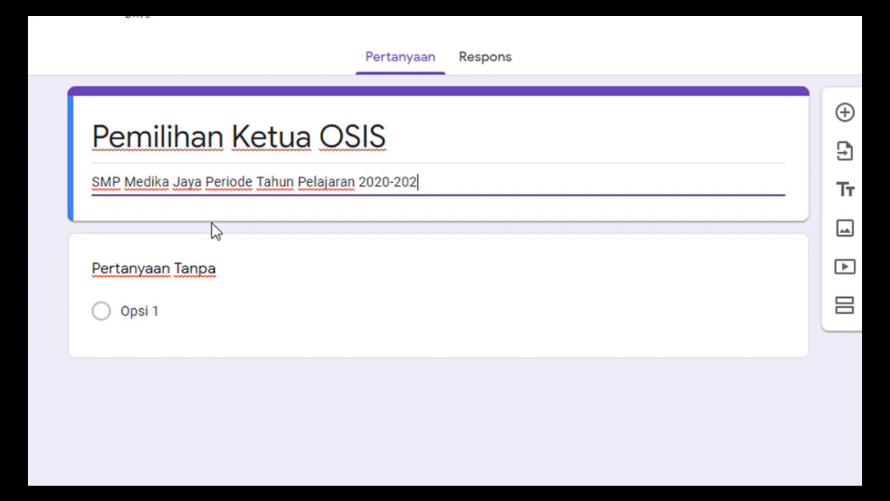
{"action": "type", "text": "1"}
{"action": "left_click", "coordinate": [208, 288]}
{"action": "left_click", "coordinate": [326, 254]}
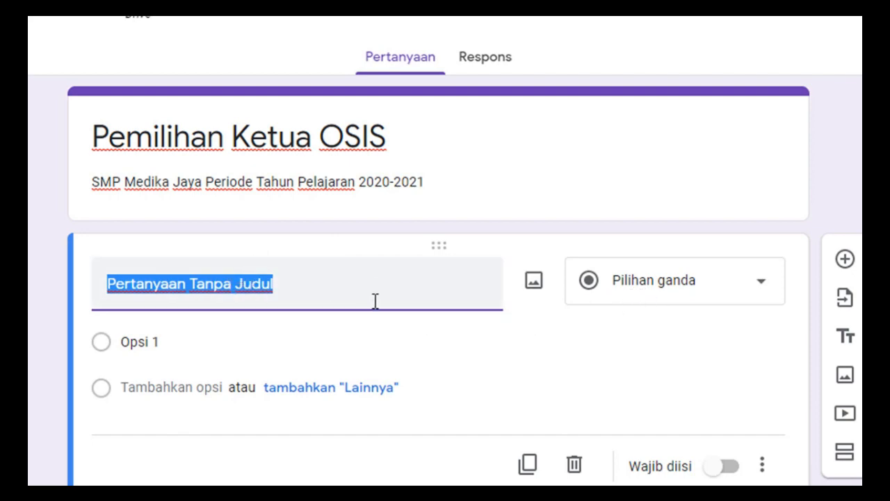
Step: Name the question 'Calon Ketua OSIS' and make the first option Ali with its uploaded picture
{"action": "type", "text": "Calon K"}
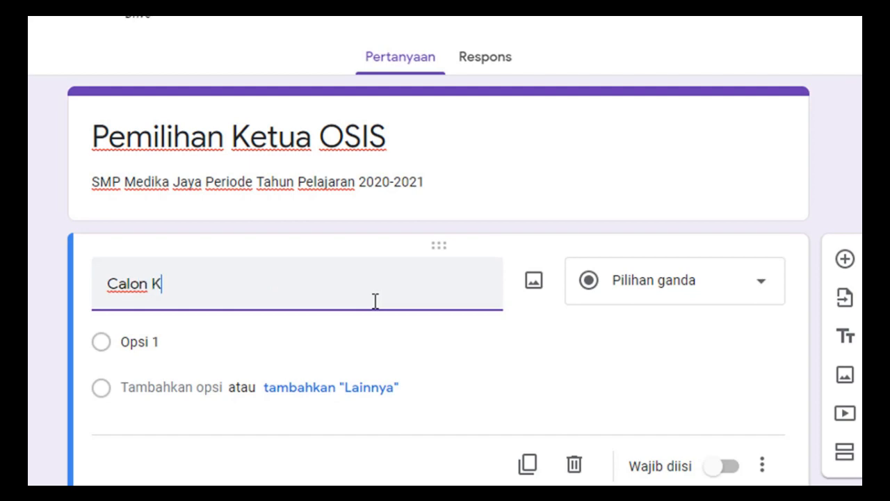
{"action": "type", "text": "etua OSIS"}
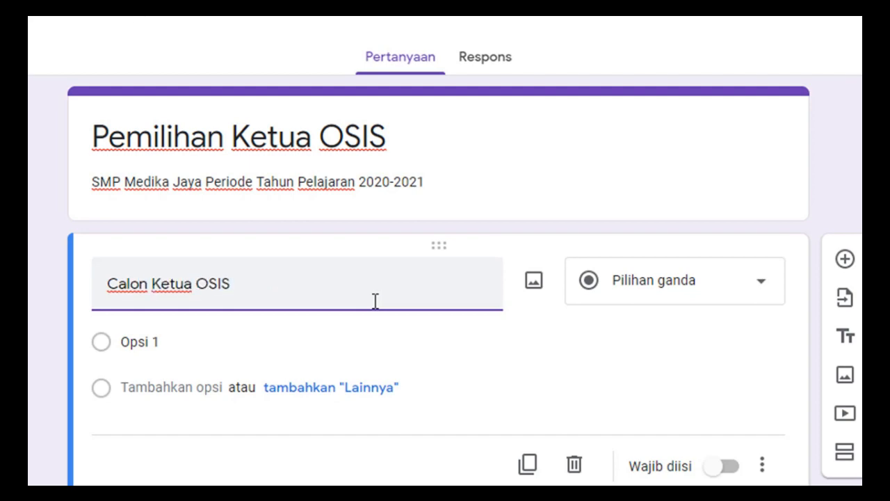
{"action": "left_click", "coordinate": [193, 342]}
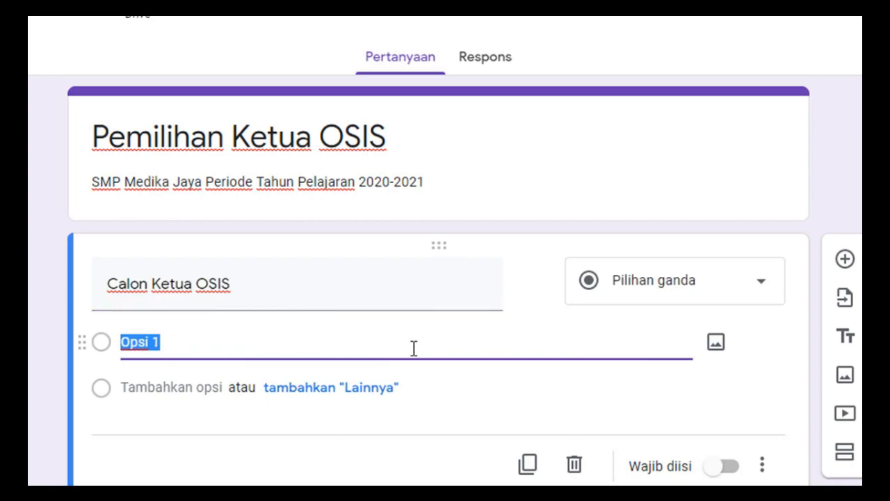
{"action": "left_click", "coordinate": [716, 341]}
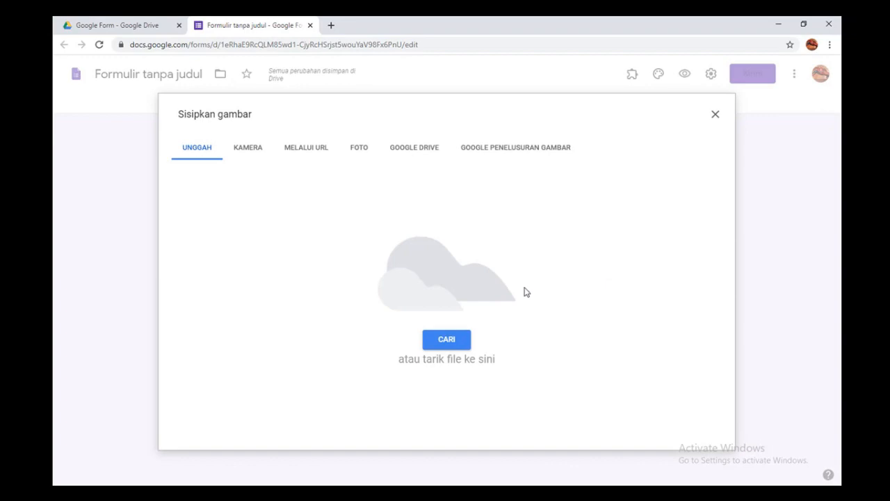
{"action": "left_click", "coordinate": [448, 340]}
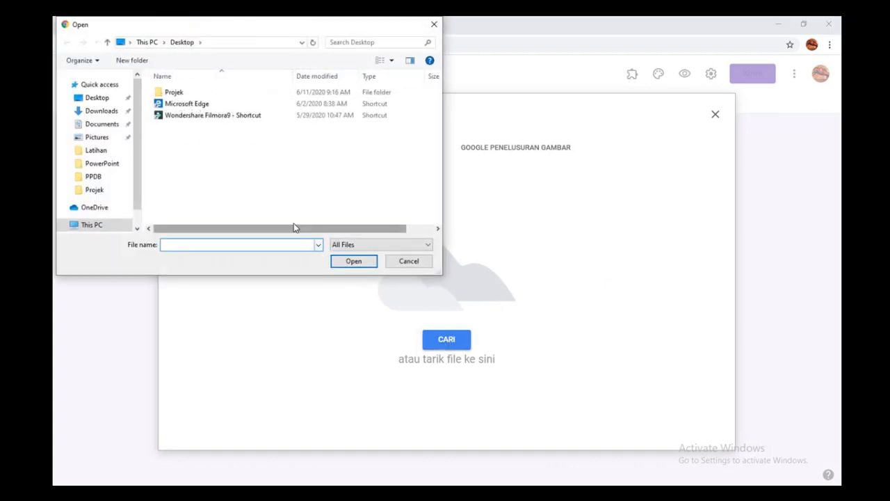
{"action": "double_click", "coordinate": [174, 92]}
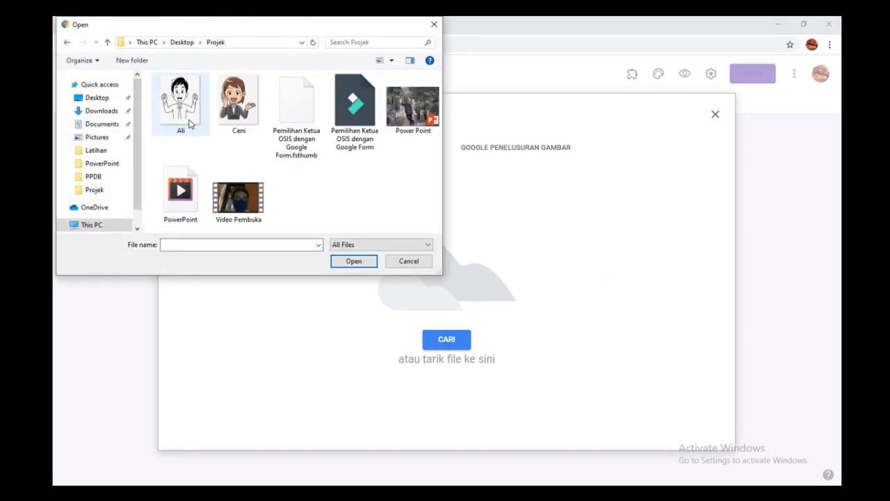
{"action": "double_click", "coordinate": [184, 105]}
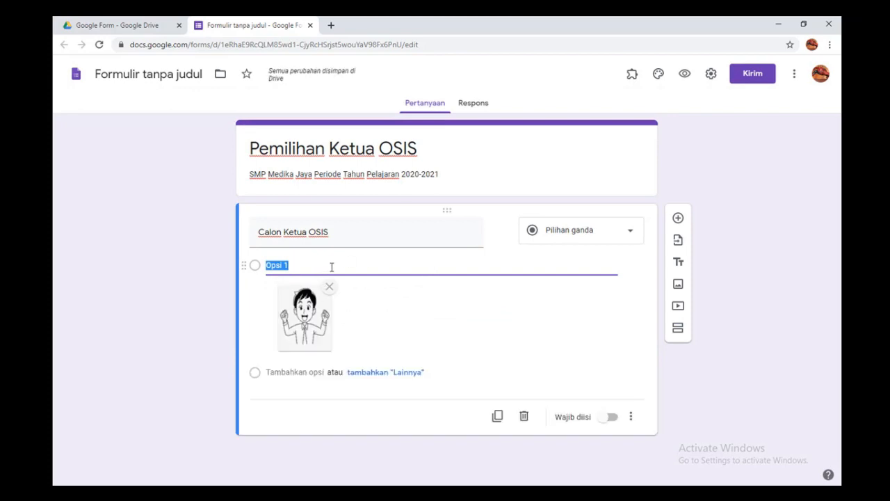
{"action": "type", "text": "Ali"}
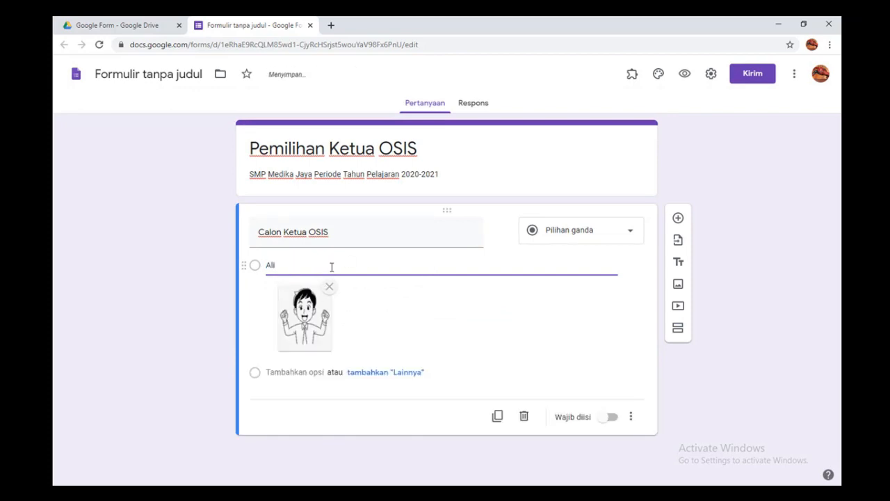
Step: Add a second option Ceni with its picture and mark the question required
{"action": "left_click", "coordinate": [286, 373]}
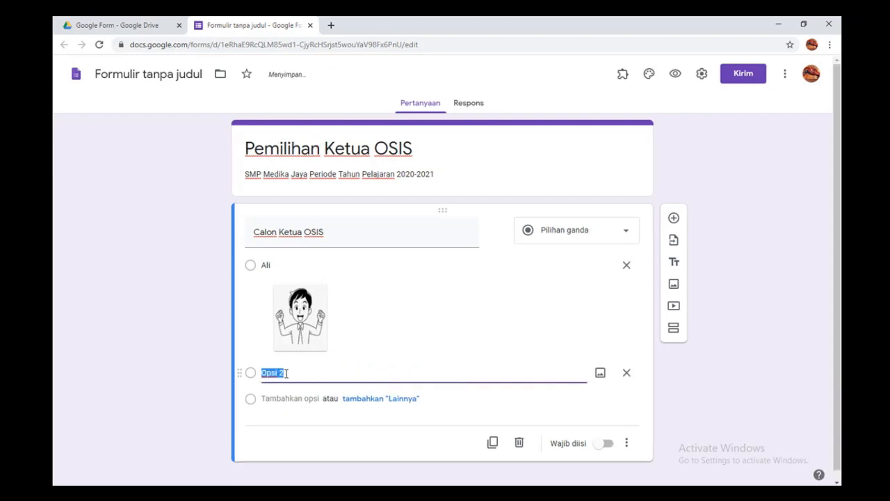
{"action": "left_click", "coordinate": [600, 373]}
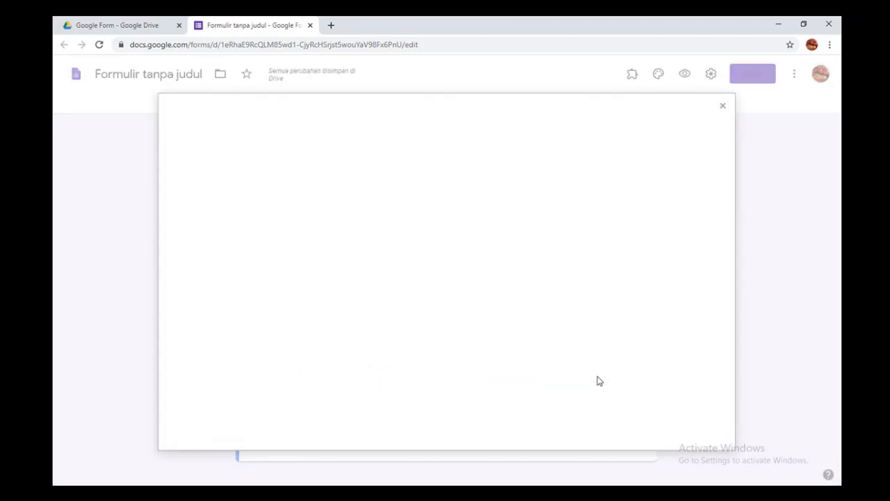
{"action": "left_click", "coordinate": [446, 340]}
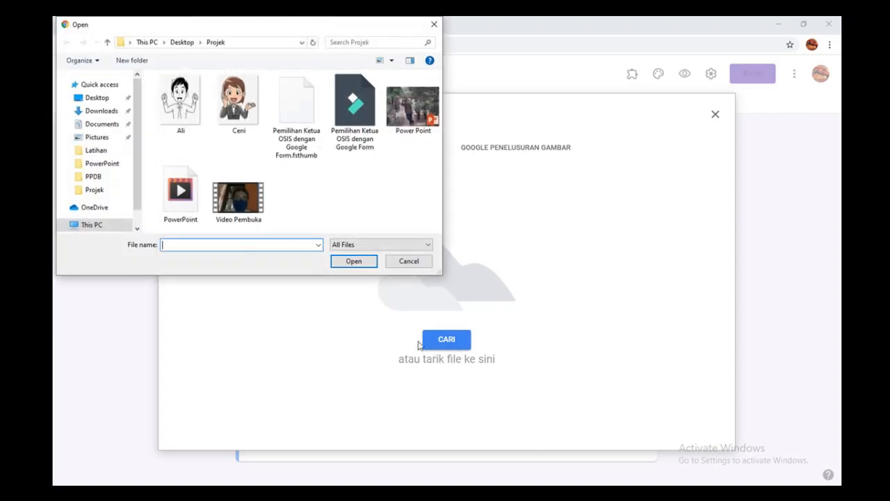
{"action": "left_click", "coordinate": [251, 110]}
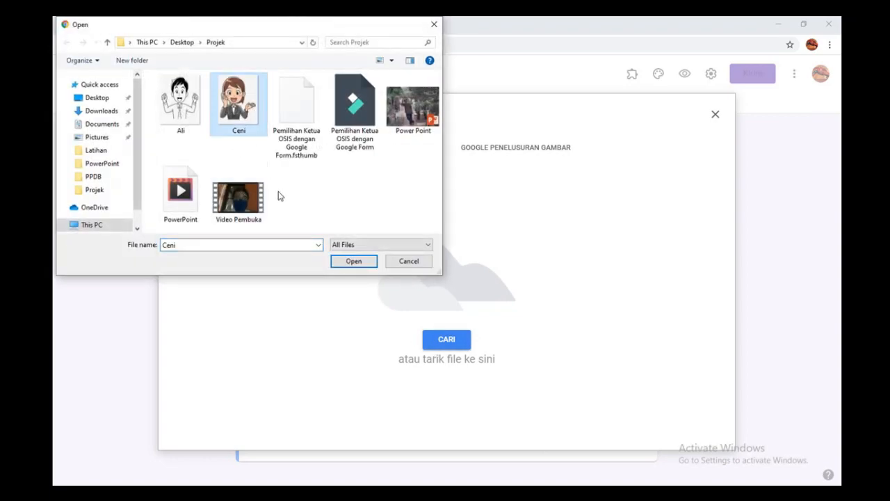
{"action": "left_click", "coordinate": [354, 261]}
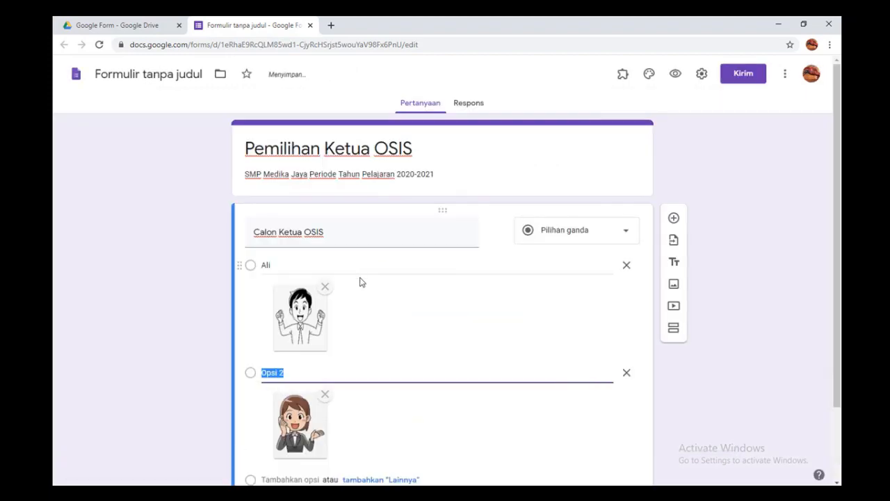
{"action": "type", "text": "Ceni"}
{"action": "scroll", "coordinate": [483, 329], "scroll_direction": "down", "scroll_amount": 2}
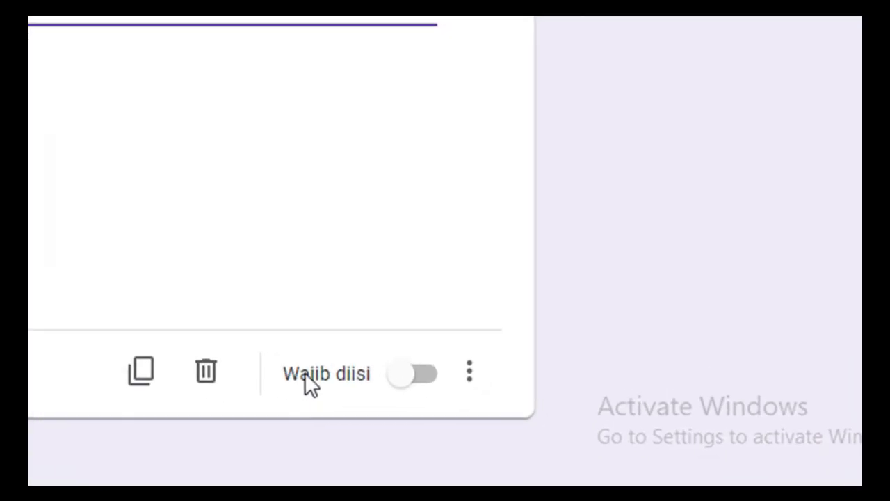
{"action": "left_click", "coordinate": [418, 374]}
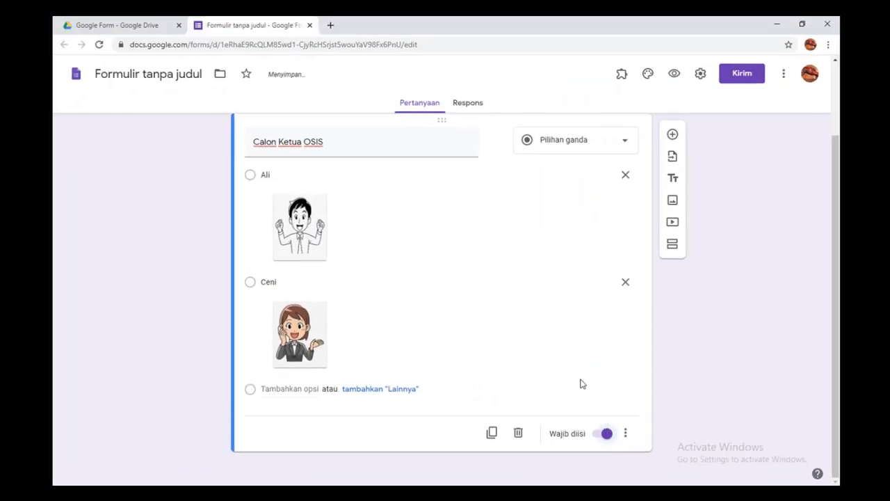
{"action": "scroll", "coordinate": [581, 381], "scroll_direction": "up", "scroll_amount": 2}
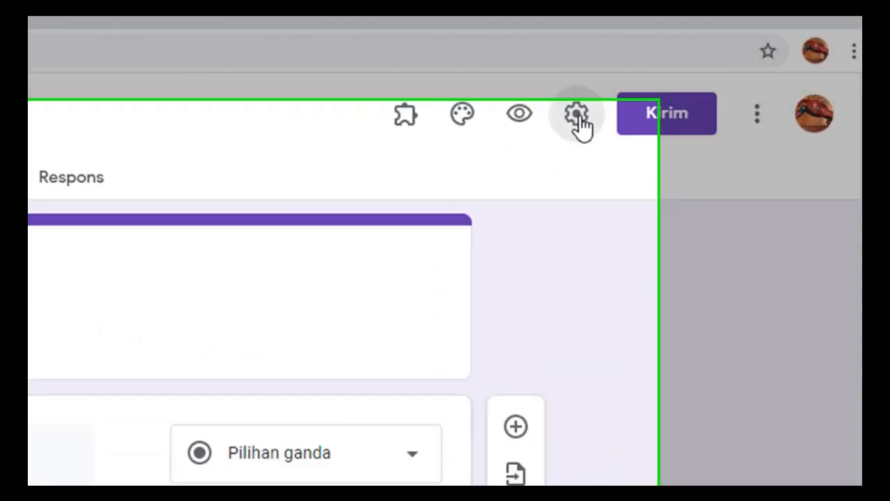
Step: Turn on 'Batasi ke 1 tanggapan' in the form settings and save
{"action": "left_click", "coordinate": [436, 171]}
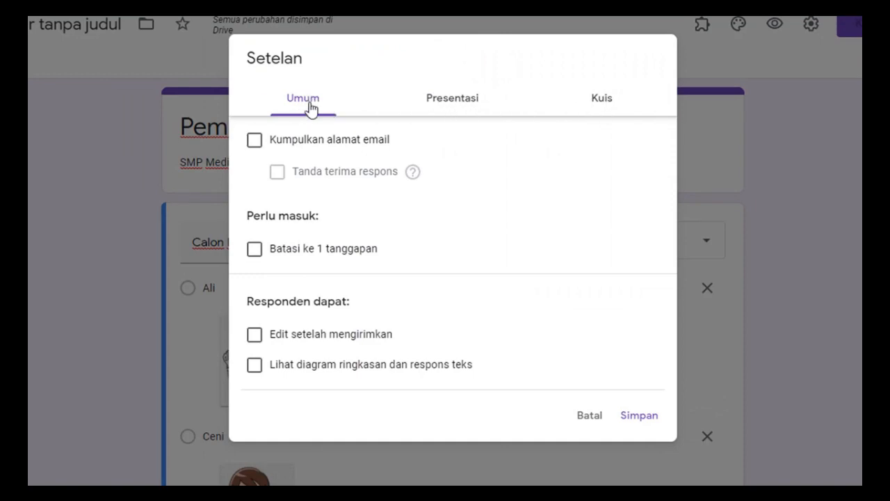
{"action": "left_click", "coordinate": [254, 249]}
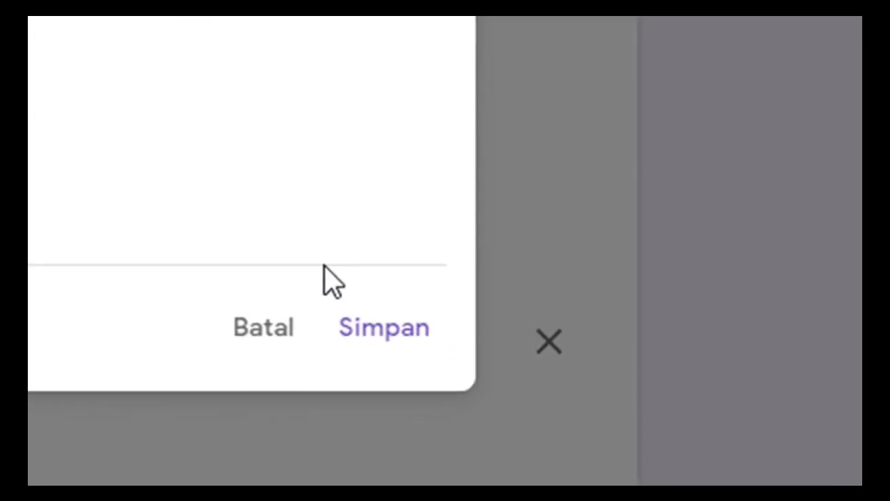
{"action": "left_click", "coordinate": [393, 331]}
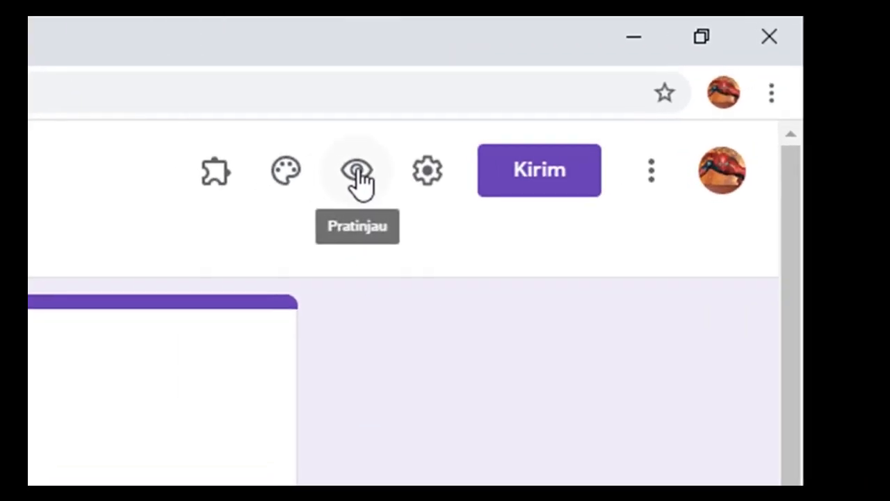
{"action": "left_click", "coordinate": [339, 179]}
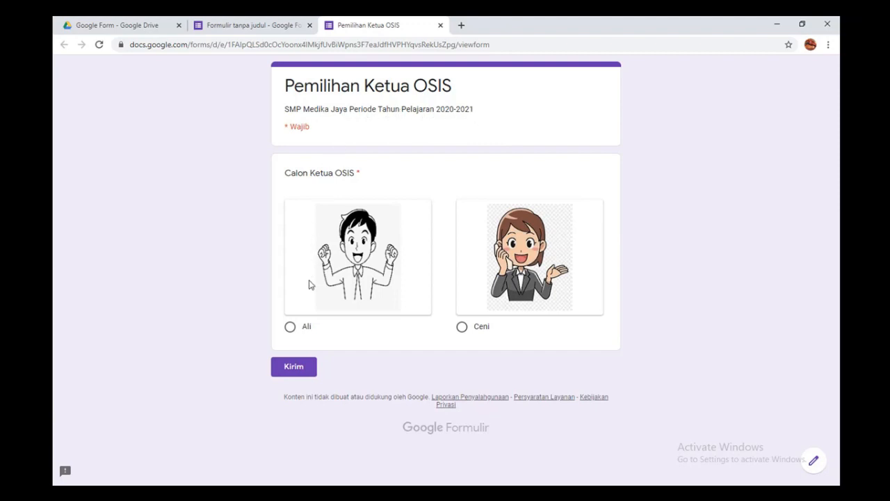
{"action": "left_click", "coordinate": [290, 328]}
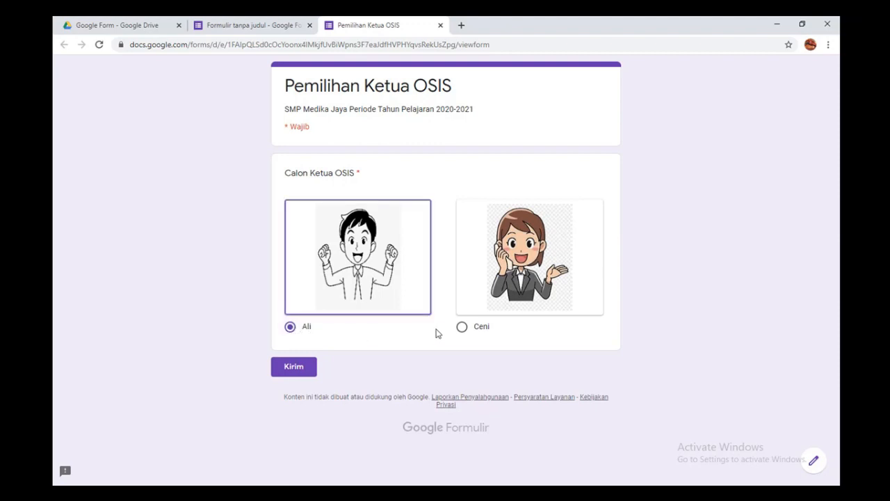
{"action": "left_click", "coordinate": [463, 328]}
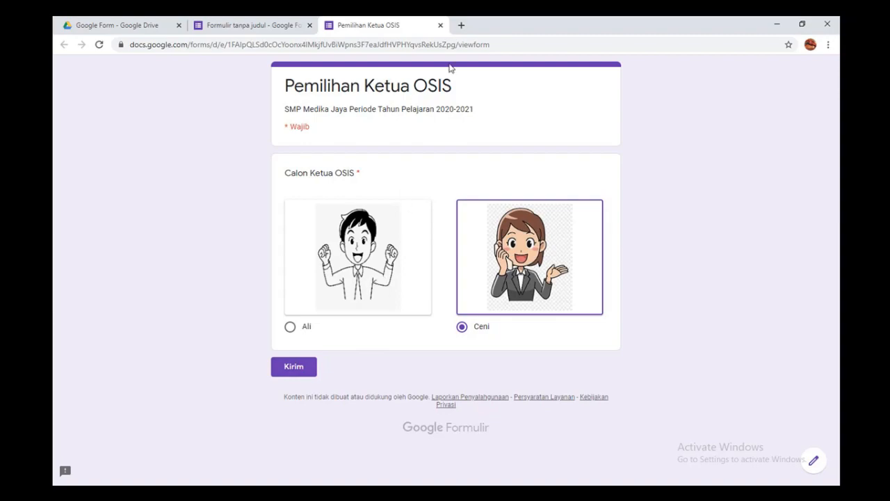
{"action": "left_click", "coordinate": [439, 26]}
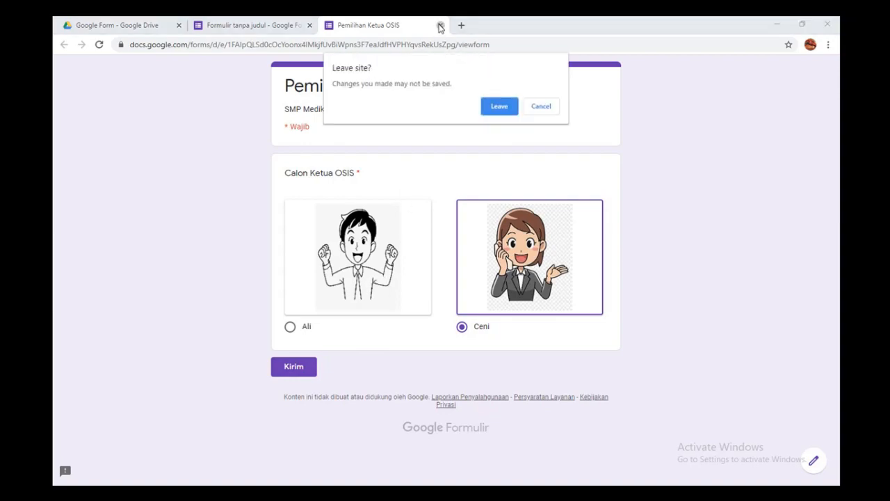
{"action": "left_click", "coordinate": [501, 109]}
Step: Untick 'Batasi ke 1 tanggapan' in the form settings and save the change
{"action": "left_click", "coordinate": [701, 75]}
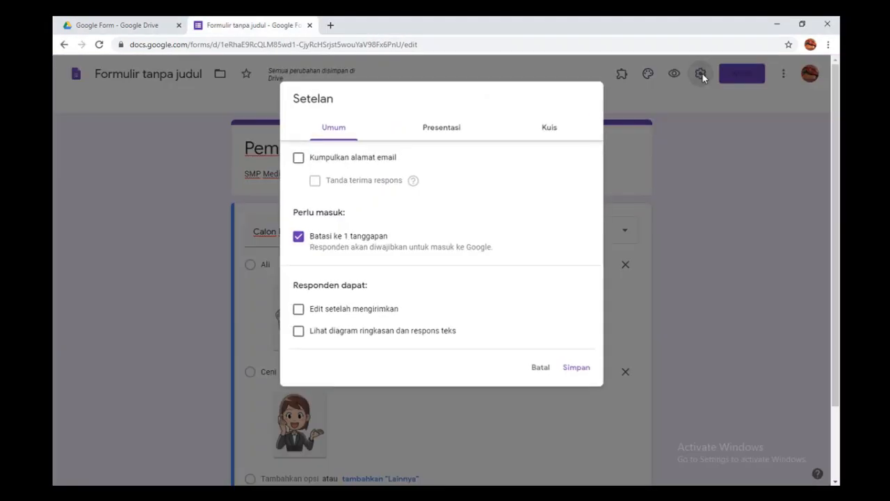
{"action": "left_click", "coordinate": [299, 238]}
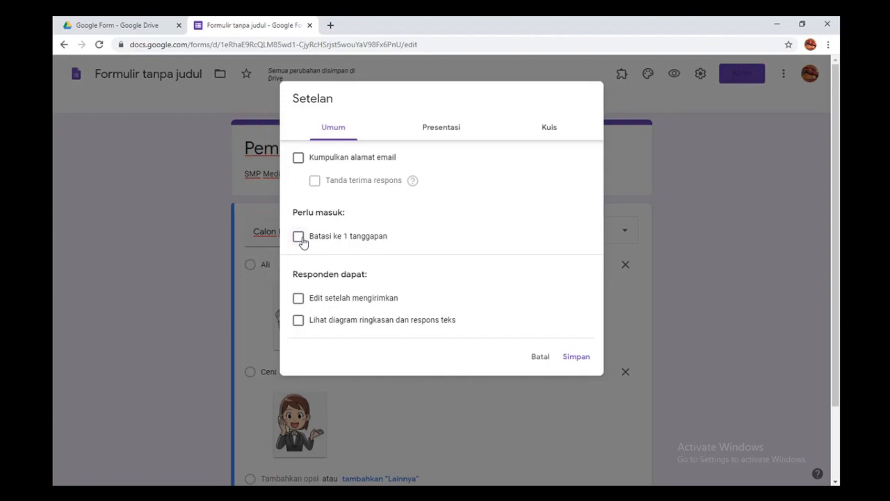
{"action": "left_click", "coordinate": [580, 359]}
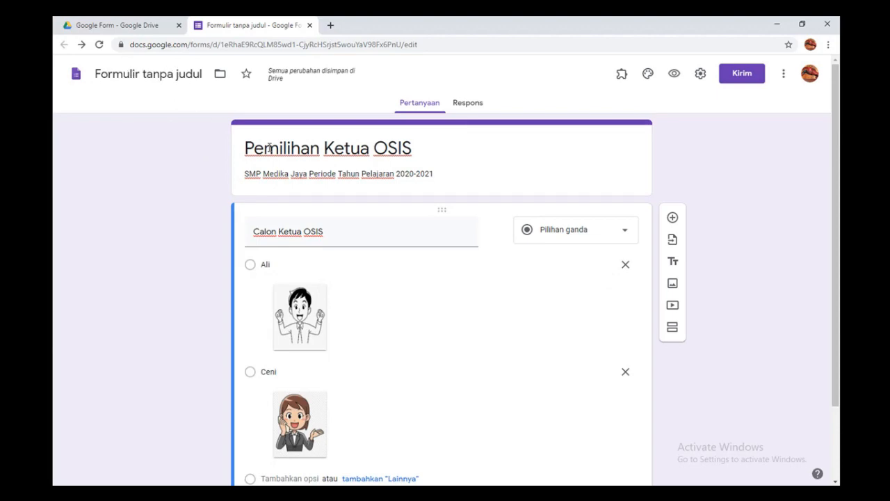
Step: Name the form file 'Pemilihan Ketua OSIS' and close the form editor tab
{"action": "left_click", "coordinate": [162, 74]}
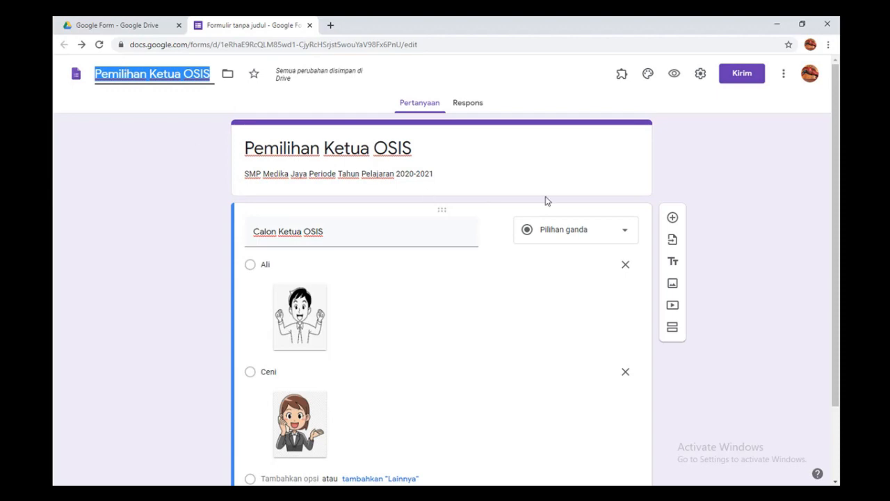
{"action": "left_click", "coordinate": [688, 174]}
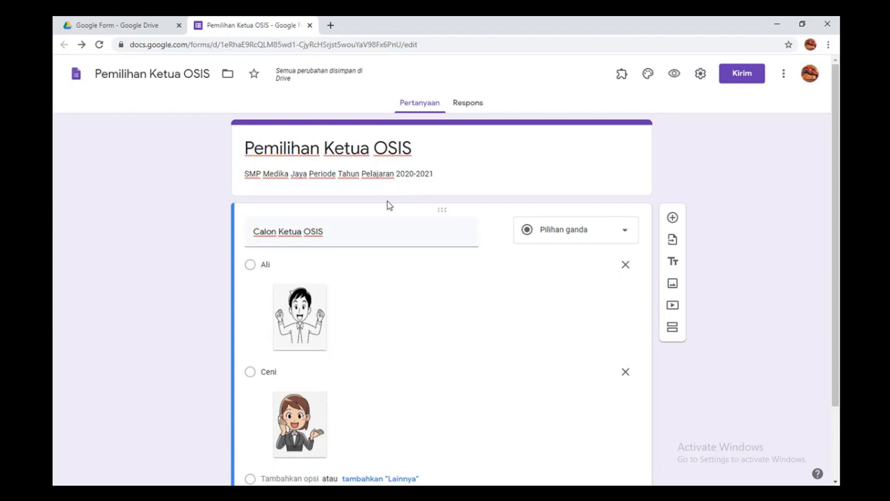
{"action": "left_click", "coordinate": [310, 26]}
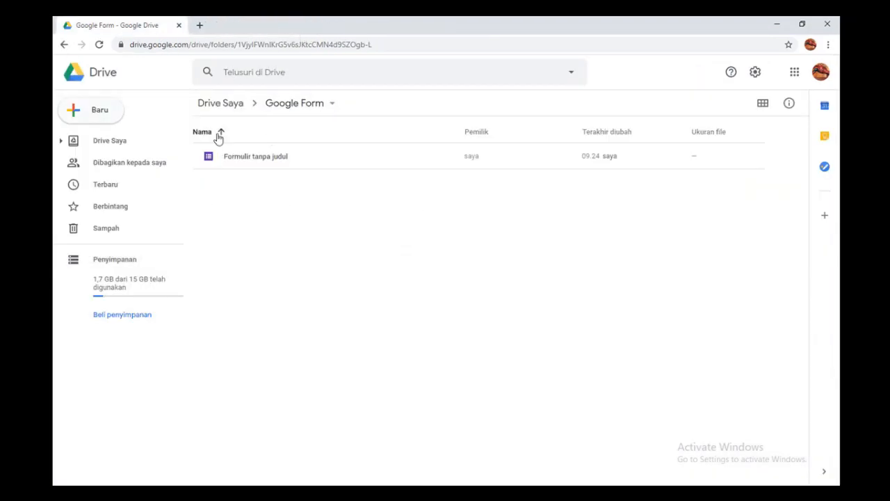
Step: Reopen the Pemilihan Ketua OSIS form from the Google Form folder in My Drive
{"action": "left_click", "coordinate": [221, 106]}
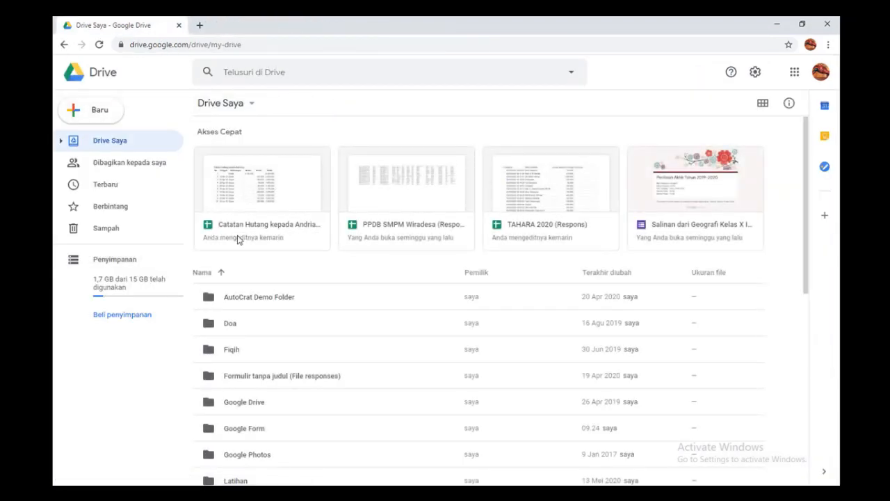
{"action": "scroll", "coordinate": [274, 322], "scroll_direction": "down", "scroll_amount": 3}
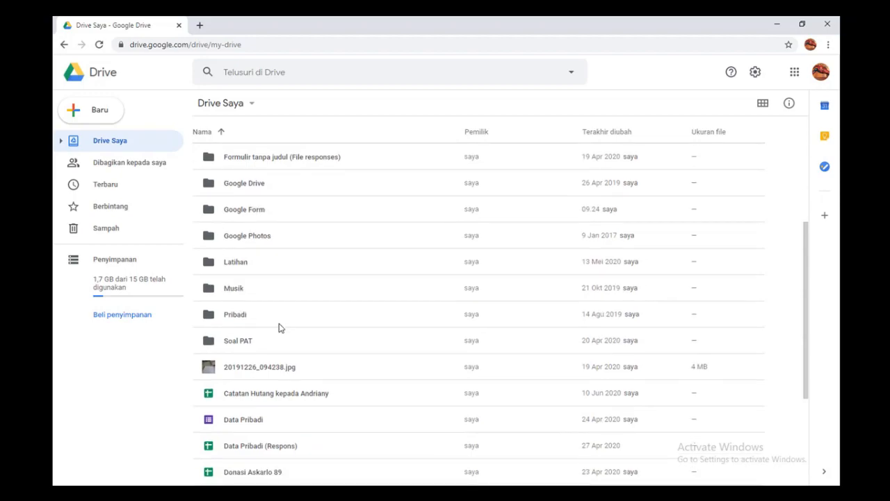
{"action": "scroll", "coordinate": [264, 301], "scroll_direction": "down", "scroll_amount": 1}
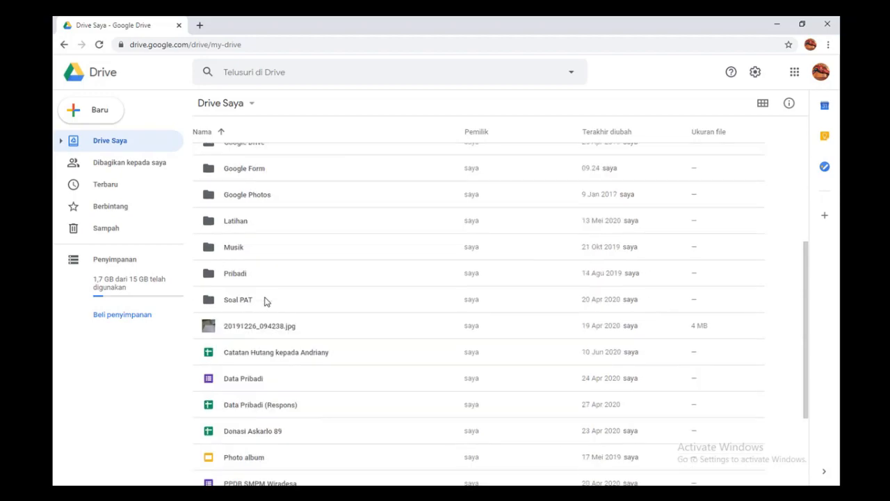
{"action": "scroll", "coordinate": [265, 301], "scroll_direction": "down", "scroll_amount": 1}
{"action": "scroll", "coordinate": [266, 301], "scroll_direction": "up", "scroll_amount": 3}
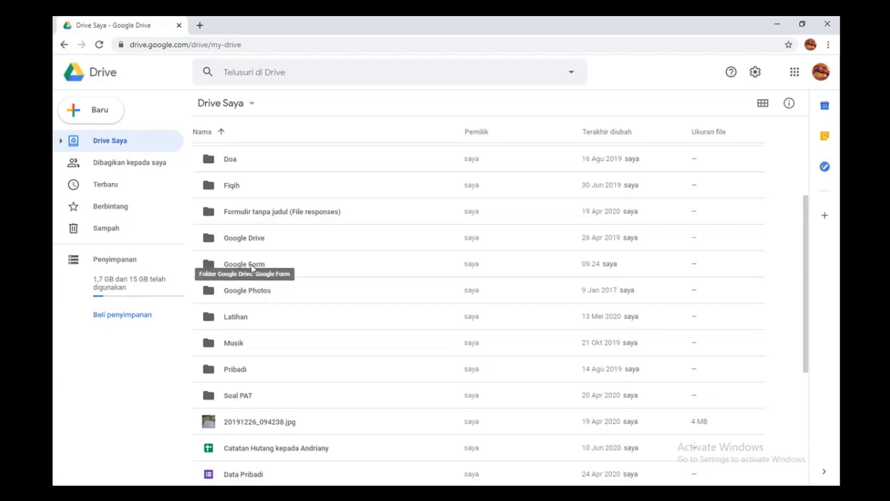
{"action": "double_click", "coordinate": [252, 268]}
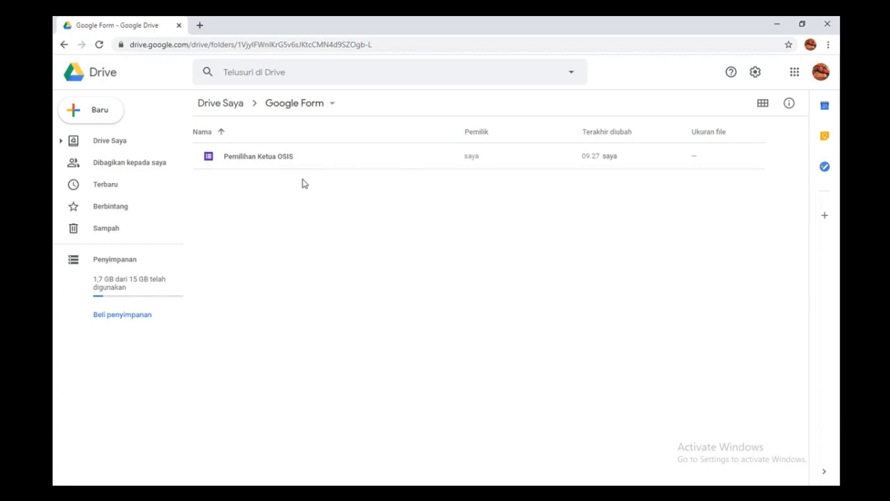
{"action": "left_click", "coordinate": [278, 160]}
{"action": "double_click", "coordinate": [279, 160]}
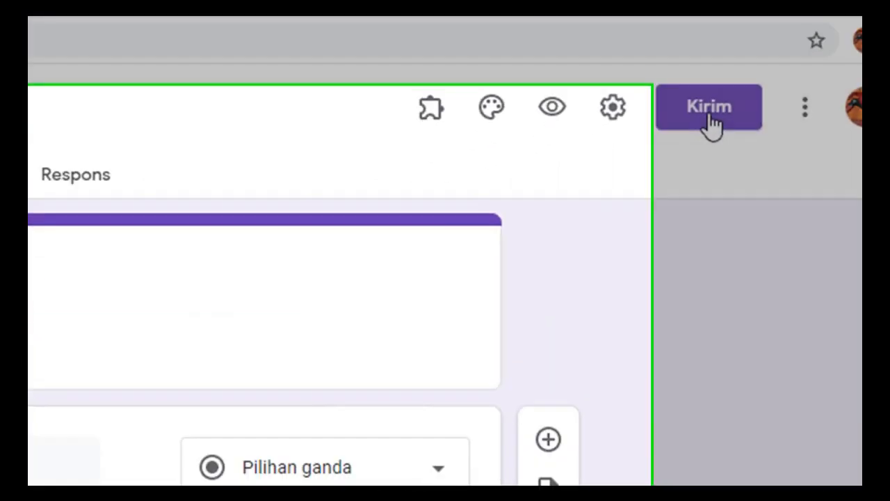
Step: Copy the form's shortened forms.gle link with Perpendek URL and close the Kirim formulir dialog
{"action": "left_click", "coordinate": [668, 108]}
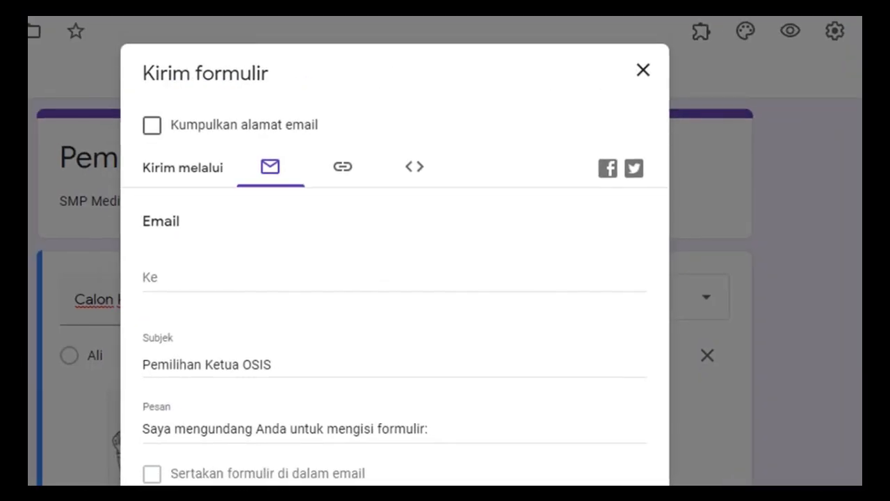
{"action": "left_click", "coordinate": [343, 170]}
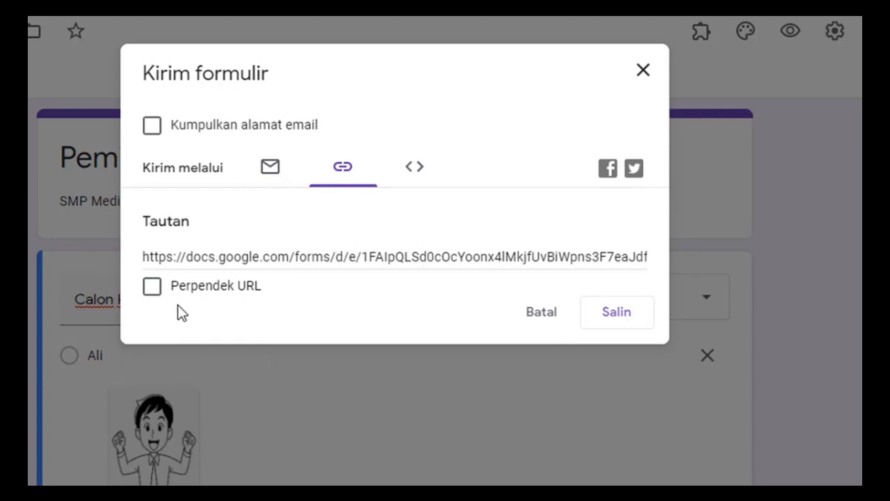
{"action": "left_click", "coordinate": [153, 288]}
{"action": "key", "text": "ctrl+c"}
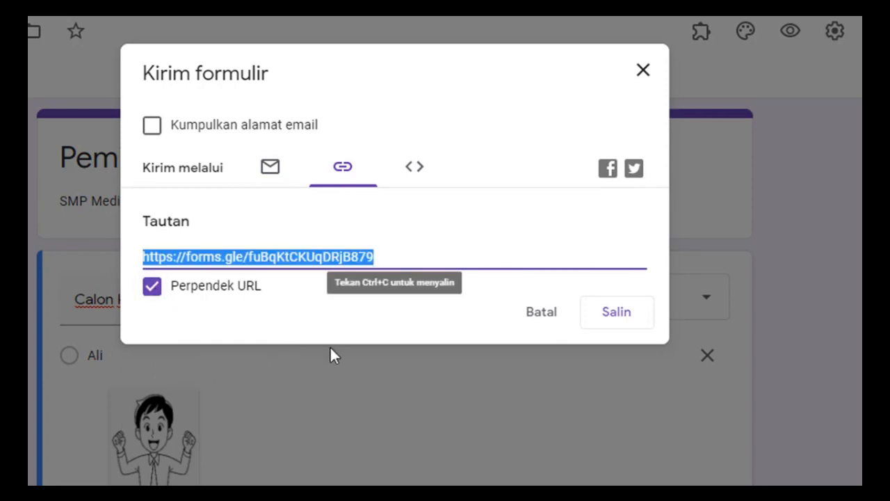
{"action": "left_click", "coordinate": [623, 317]}
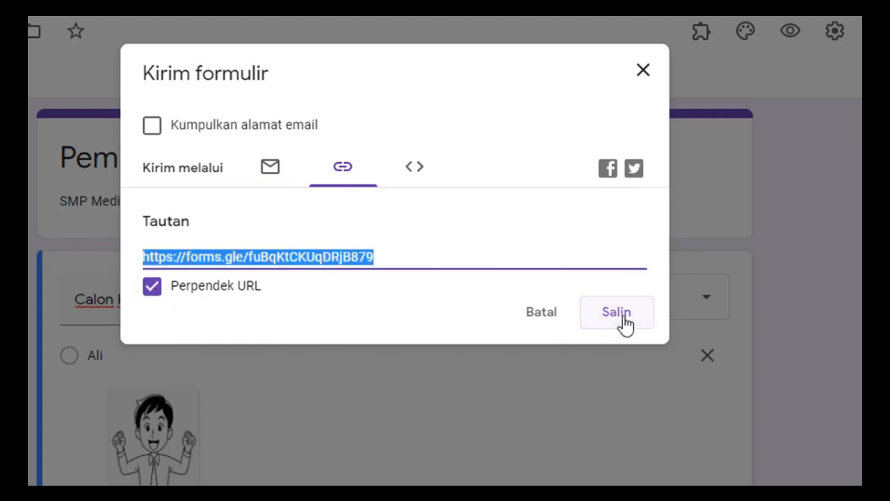
{"action": "left_click", "coordinate": [643, 70]}
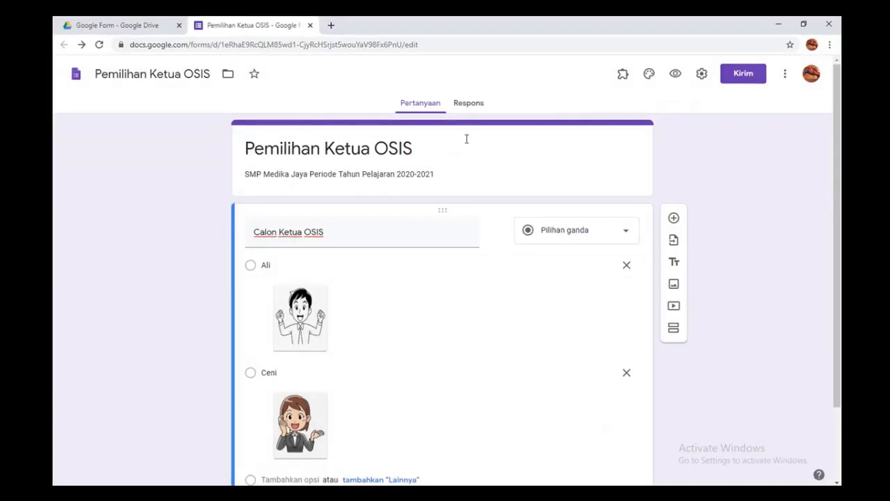
{"action": "left_click", "coordinate": [332, 26]}
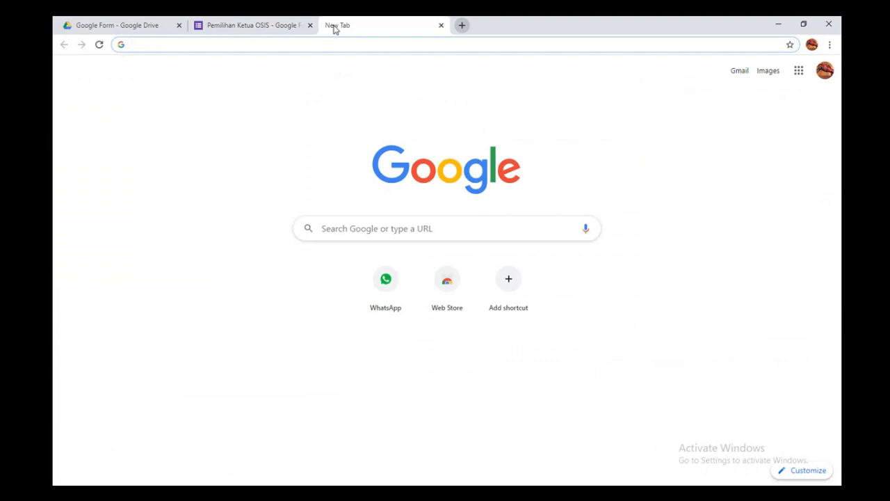
Step: Paste the copied form link into the new tab's address bar and load the form
{"action": "right_click", "coordinate": [313, 44]}
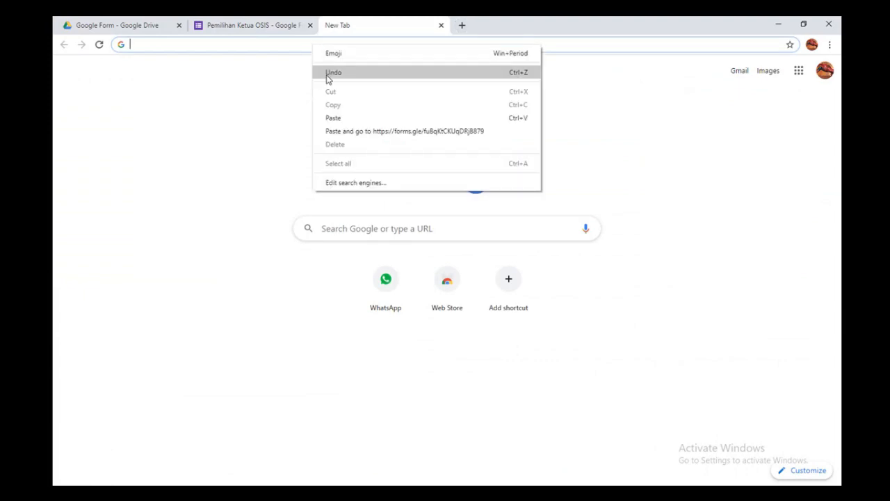
{"action": "left_click", "coordinate": [337, 118]}
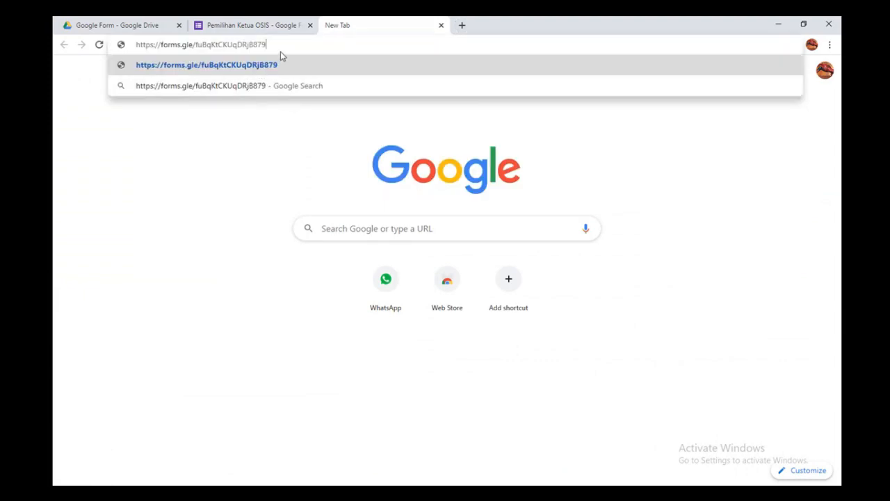
{"action": "key", "text": "Return"}
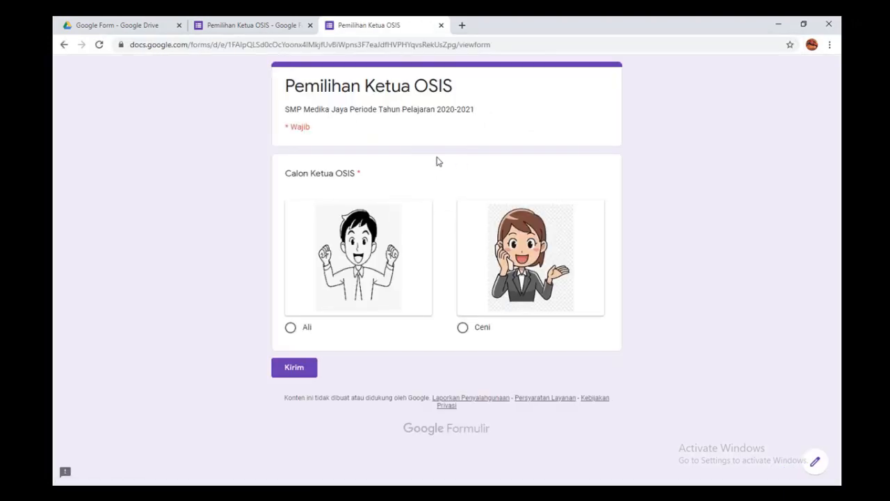
Step: Submit three test votes through the form: Ali, Ali, then Ceni
{"action": "left_click", "coordinate": [292, 328]}
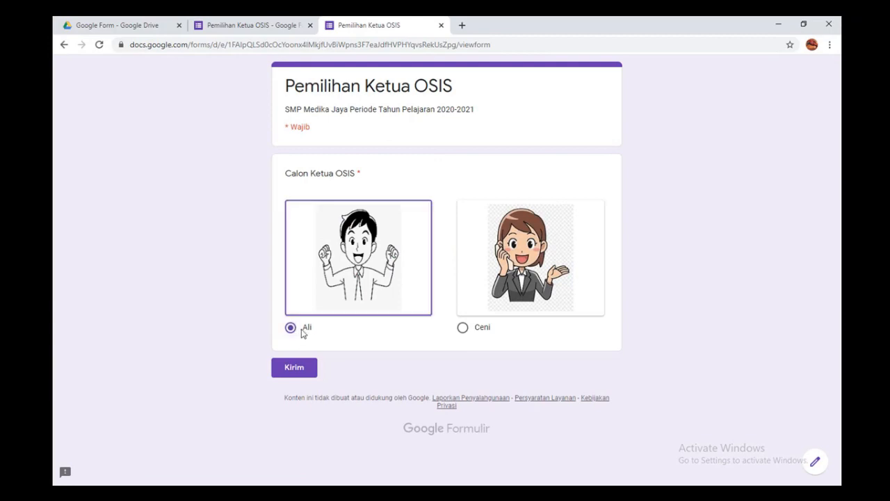
{"action": "left_click", "coordinate": [294, 367]}
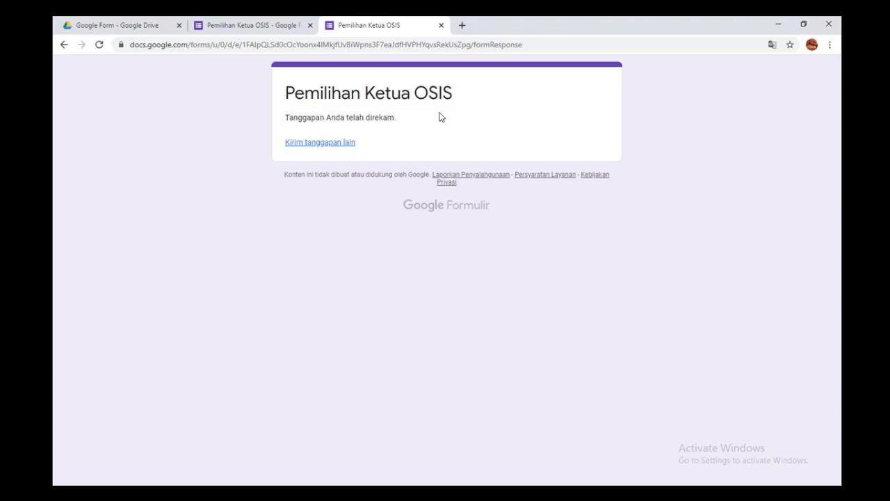
{"action": "left_click", "coordinate": [336, 146]}
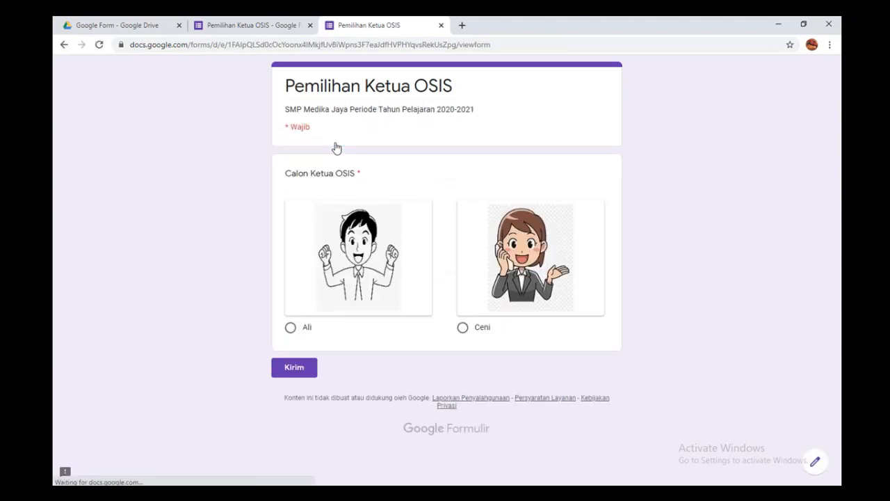
{"action": "left_click", "coordinate": [291, 328]}
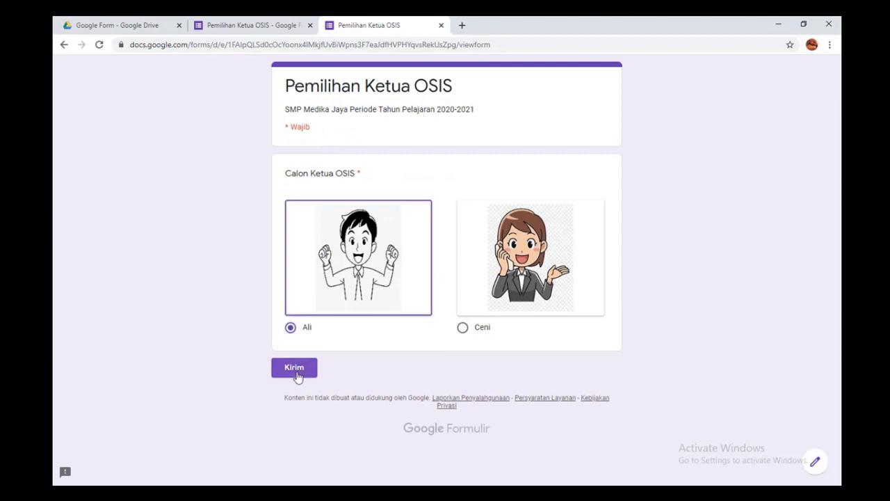
{"action": "left_click", "coordinate": [295, 367]}
{"action": "left_click", "coordinate": [336, 145]}
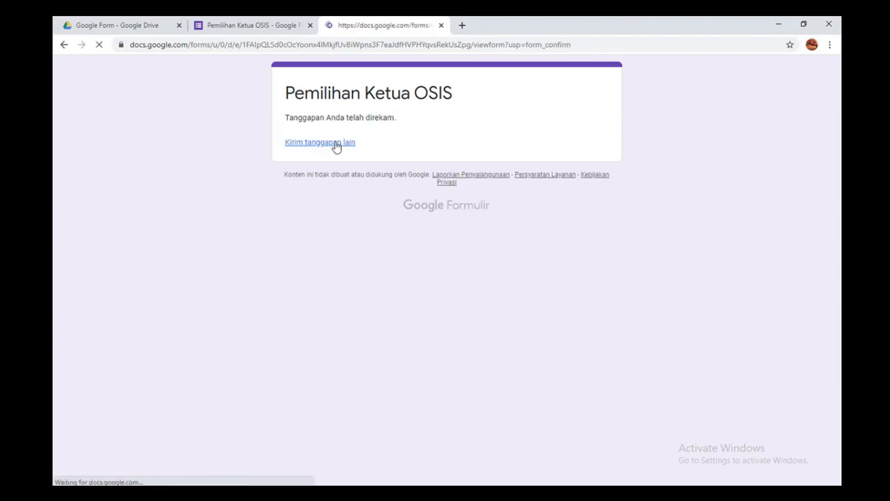
{"action": "left_click", "coordinate": [463, 328]}
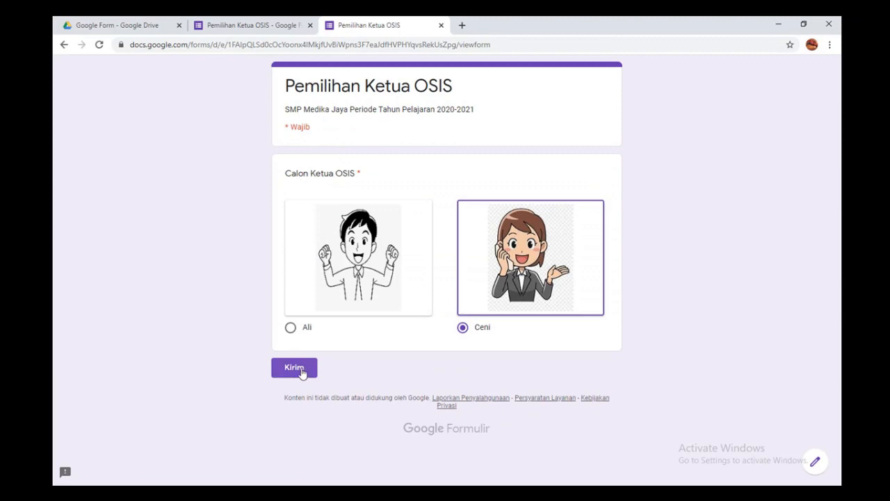
{"action": "left_click", "coordinate": [297, 369]}
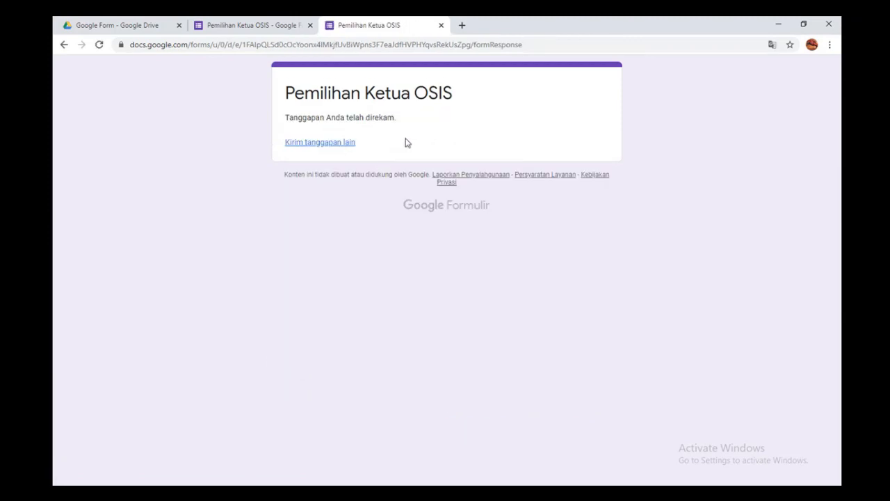
Step: Close the filled-in form and editor tabs, then reopen the Pemilihan Ketua OSIS form
{"action": "left_click", "coordinate": [440, 26]}
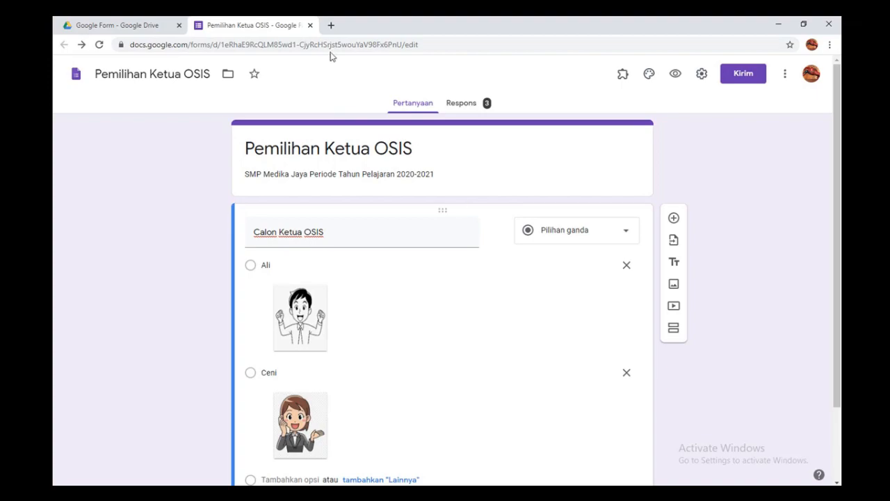
{"action": "left_click", "coordinate": [311, 25]}
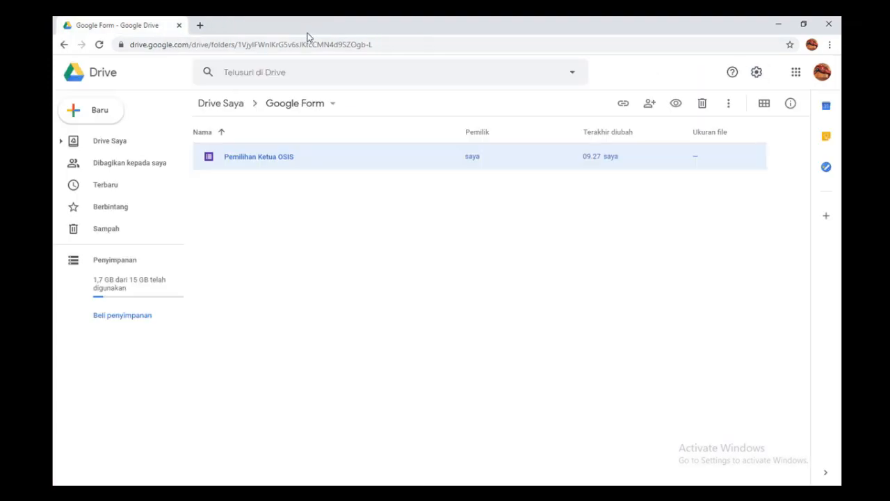
{"action": "double_click", "coordinate": [285, 163]}
{"action": "left_click", "coordinate": [409, 215]}
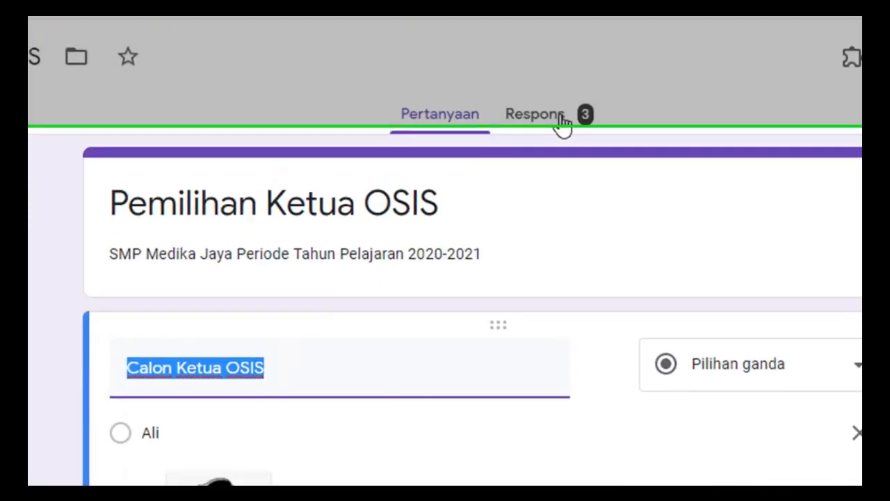
Step: Review the 3-response summary (Ali 66.7%, Ceni 33.3%) and open the Membuat Spreadsheet destination dialog
{"action": "left_click", "coordinate": [562, 124]}
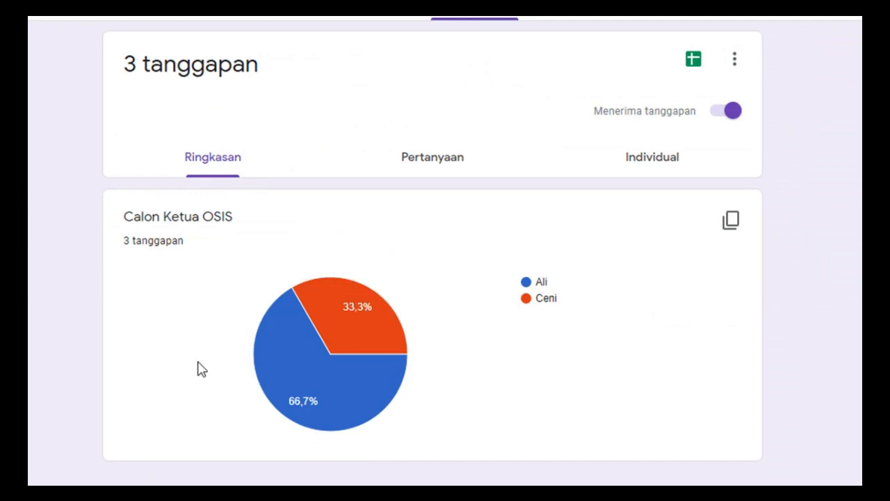
{"action": "mouse_move", "coordinate": [353, 410]}
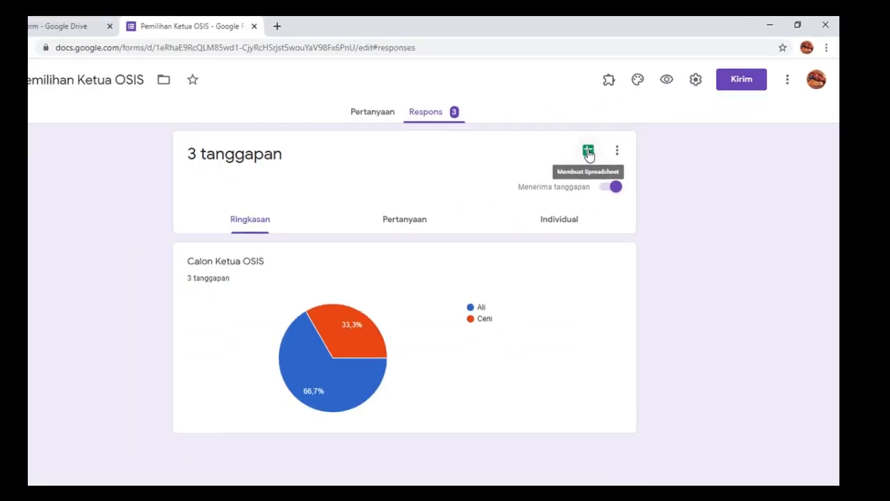
{"action": "left_click", "coordinate": [382, 253]}
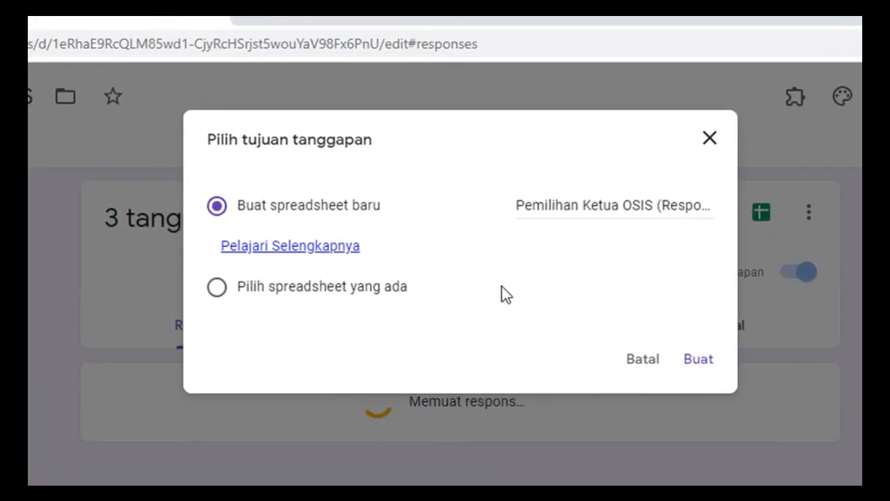
Step: Create the default-named 'Pemilihan Ketua OSIS (Respons)' sheet and inspect its timestamped votes: Ali, Ali, Ceni
{"action": "left_click", "coordinate": [525, 207]}
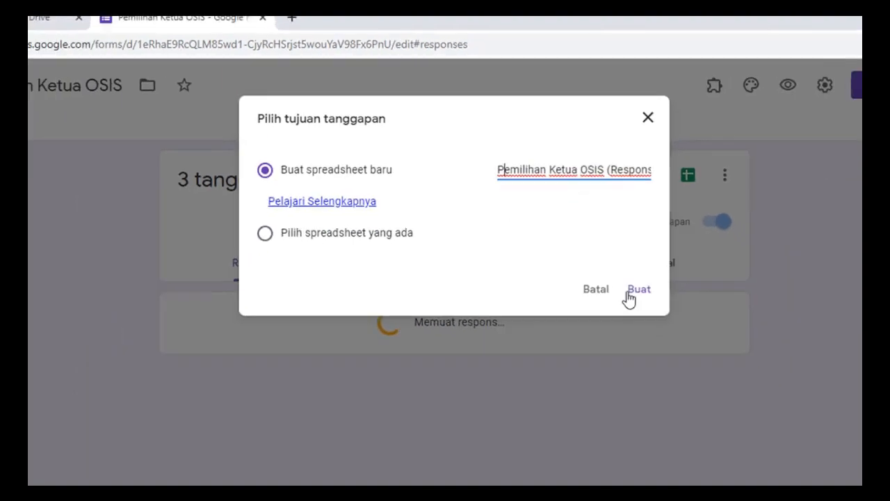
{"action": "left_click", "coordinate": [629, 298]}
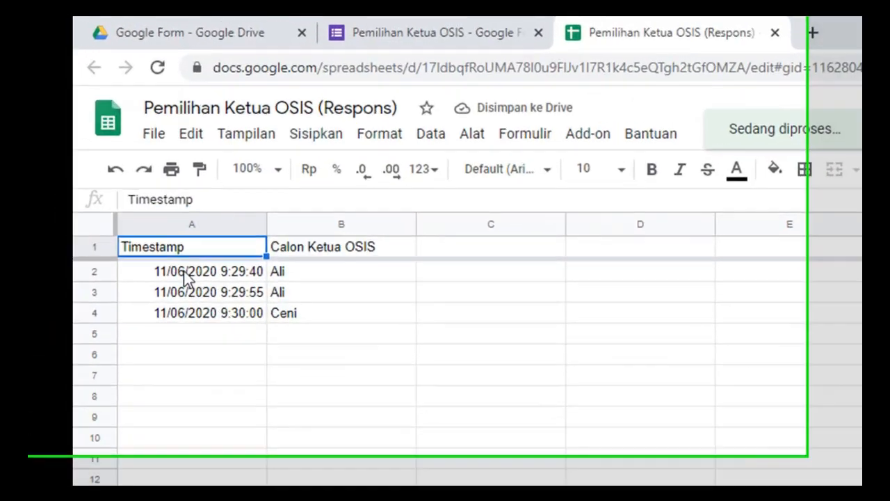
{"action": "left_click", "coordinate": [114, 157]}
{"action": "left_click", "coordinate": [114, 180]}
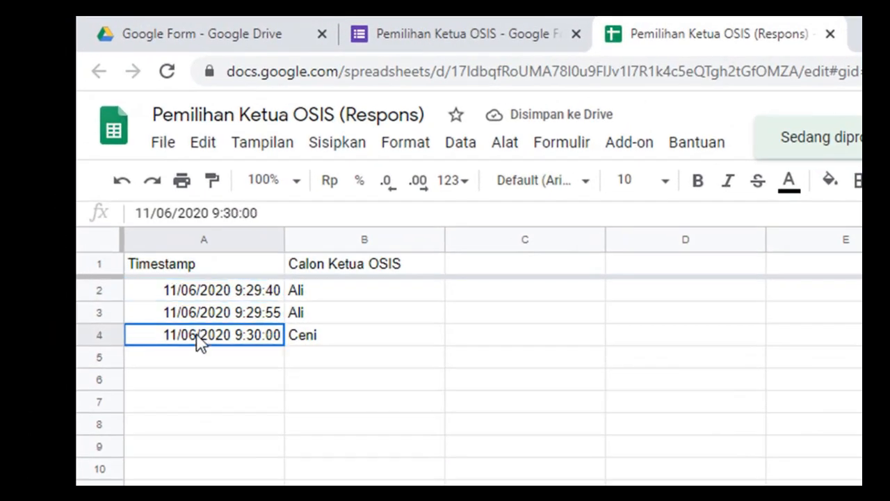
{"action": "left_click", "coordinate": [198, 293]}
{"action": "left_click", "coordinate": [204, 317]}
{"action": "left_click", "coordinate": [204, 340]}
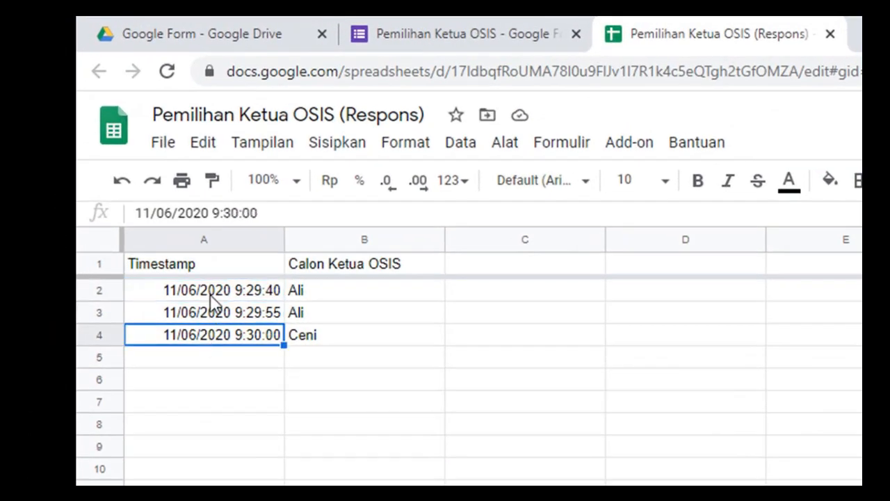
{"action": "left_click", "coordinate": [210, 294]}
{"action": "left_click", "coordinate": [211, 314]}
{"action": "left_click", "coordinate": [212, 336]}
{"action": "left_click", "coordinate": [313, 292]}
{"action": "left_click", "coordinate": [320, 316]}
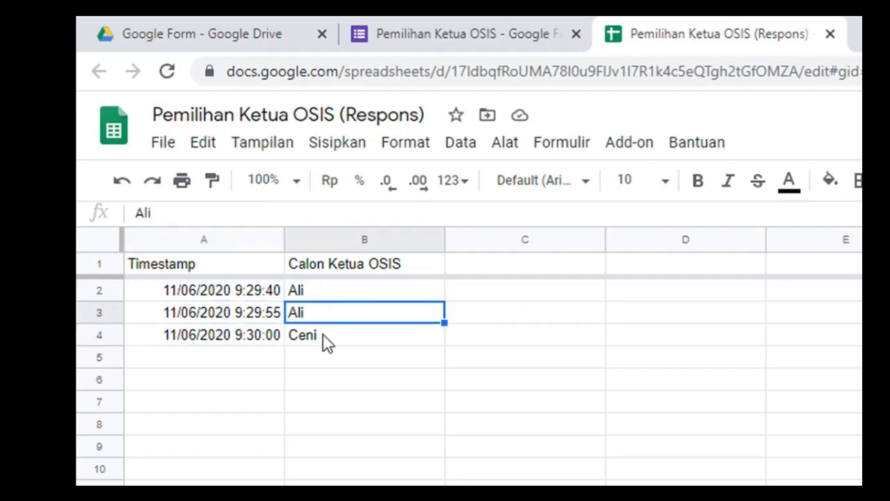
{"action": "left_click", "coordinate": [324, 339]}
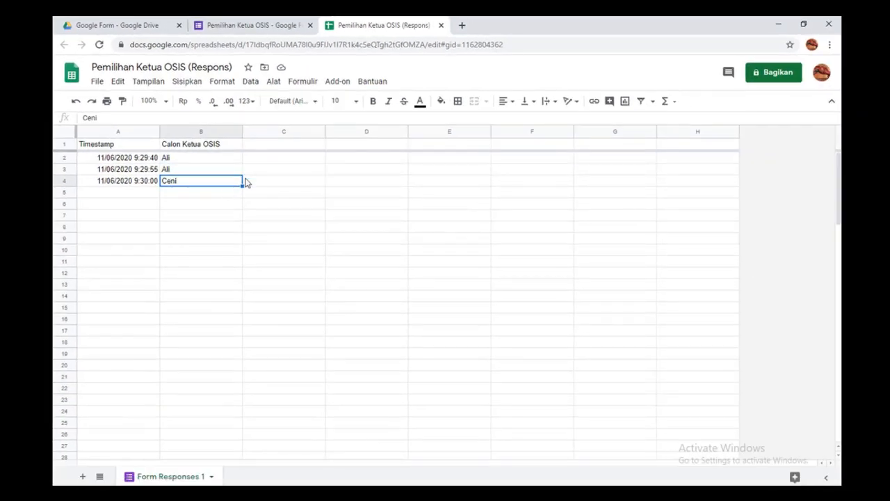
Step: Close the spreadsheet and responses tabs and reopen the Pemilihan Ketua OSIS form from Drive
{"action": "left_click", "coordinate": [441, 25]}
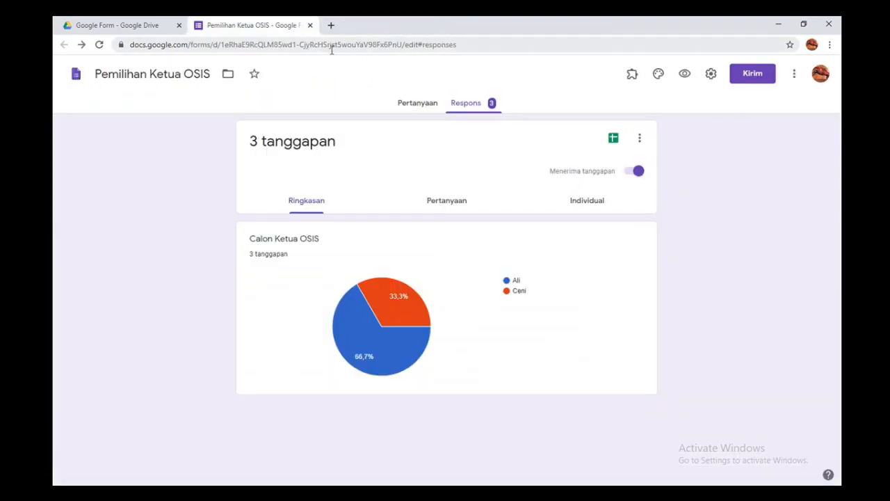
{"action": "left_click", "coordinate": [310, 25]}
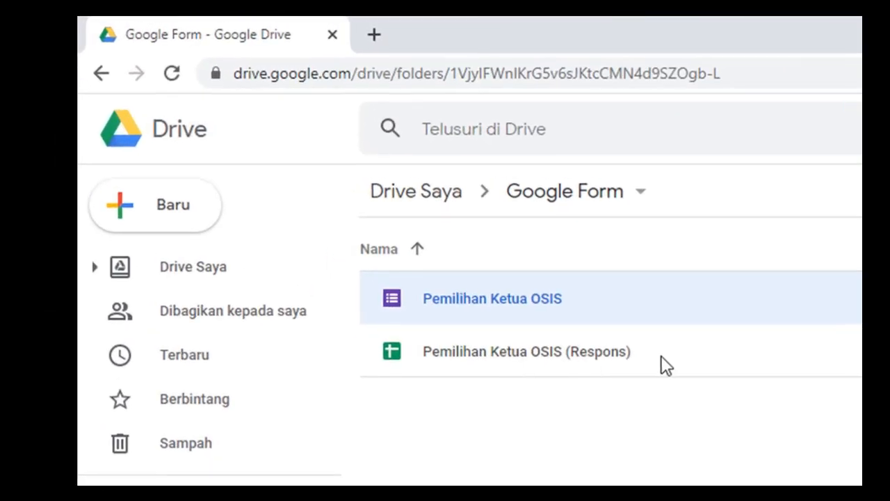
{"action": "left_click", "coordinate": [344, 181]}
{"action": "left_click", "coordinate": [665, 298]}
{"action": "double_click", "coordinate": [517, 293]}
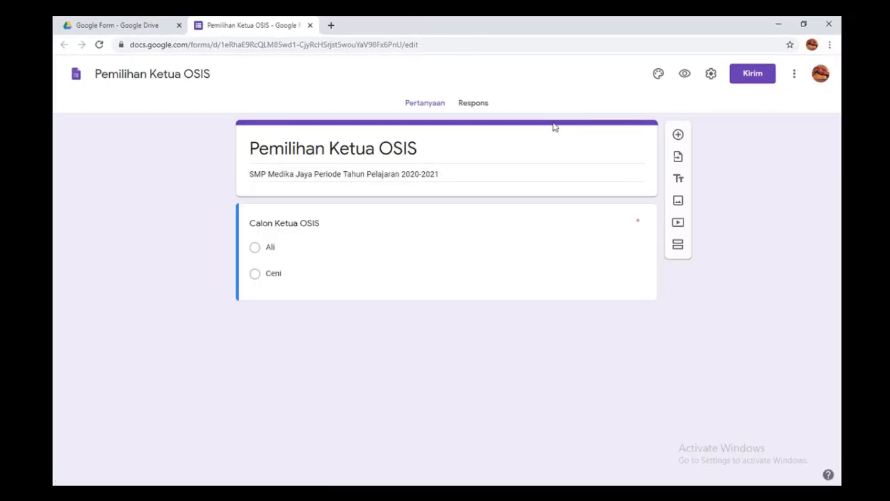
Step: Submit two votes for Ceni through the form preview, then close the preview tab
{"action": "left_click", "coordinate": [675, 75]}
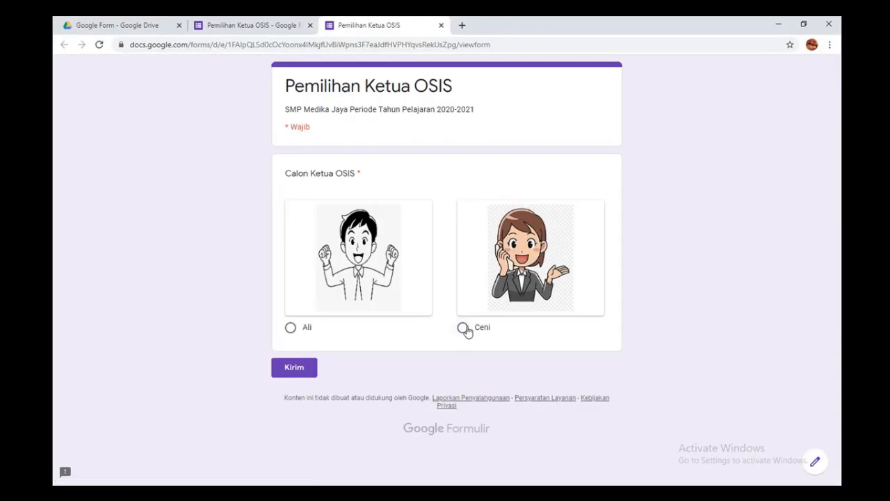
{"action": "left_click", "coordinate": [463, 328]}
{"action": "left_click", "coordinate": [298, 367]}
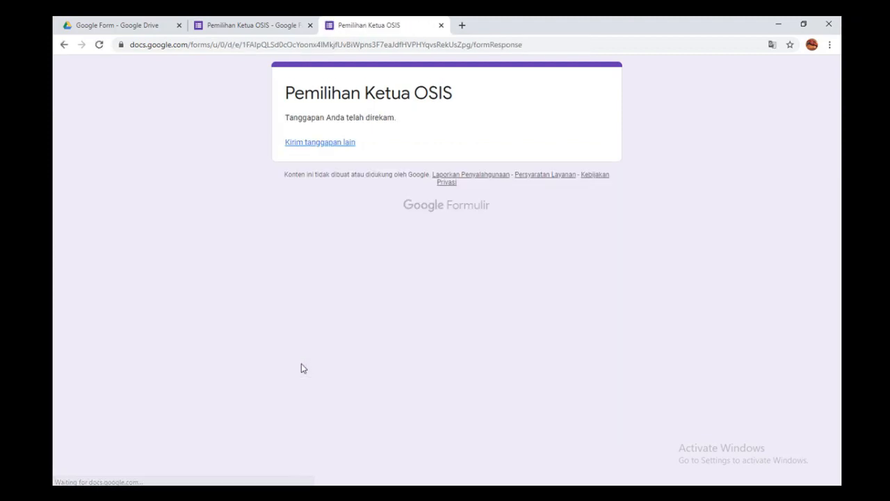
{"action": "left_click", "coordinate": [320, 142]}
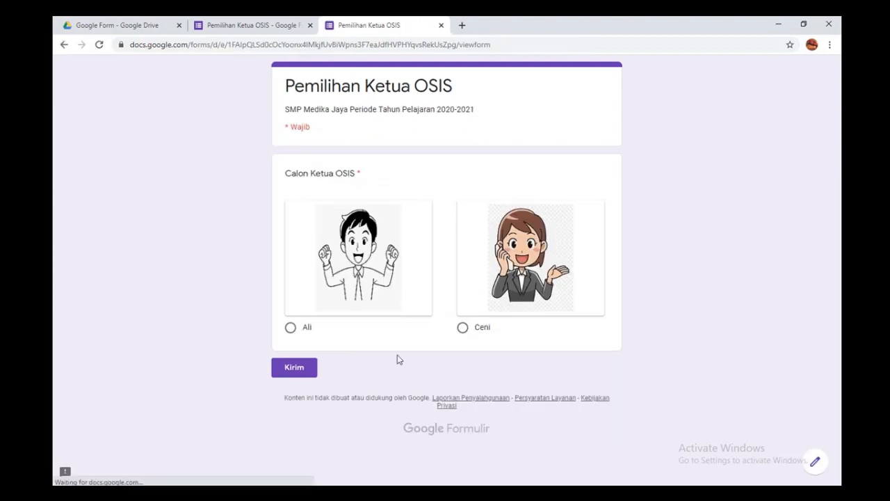
{"action": "left_click", "coordinate": [463, 327]}
{"action": "left_click", "coordinate": [299, 368]}
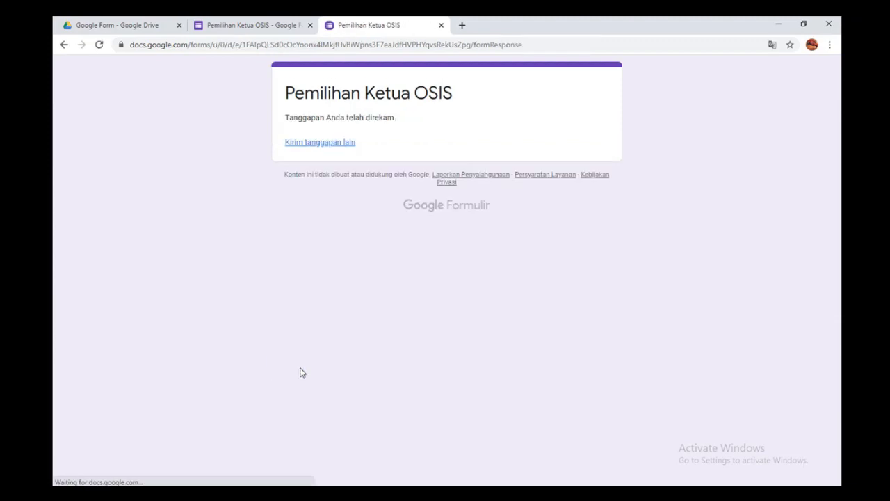
{"action": "left_click", "coordinate": [441, 25]}
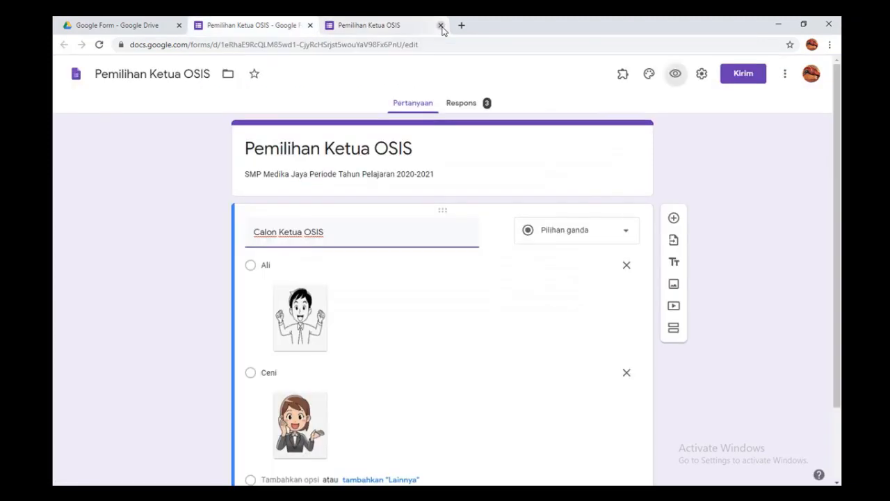
Step: Open 'Pemilihan Ketua OSIS (Respons)' to confirm five votes, then reopen the Pemilihan Ketua OSIS form
{"action": "left_click", "coordinate": [310, 25]}
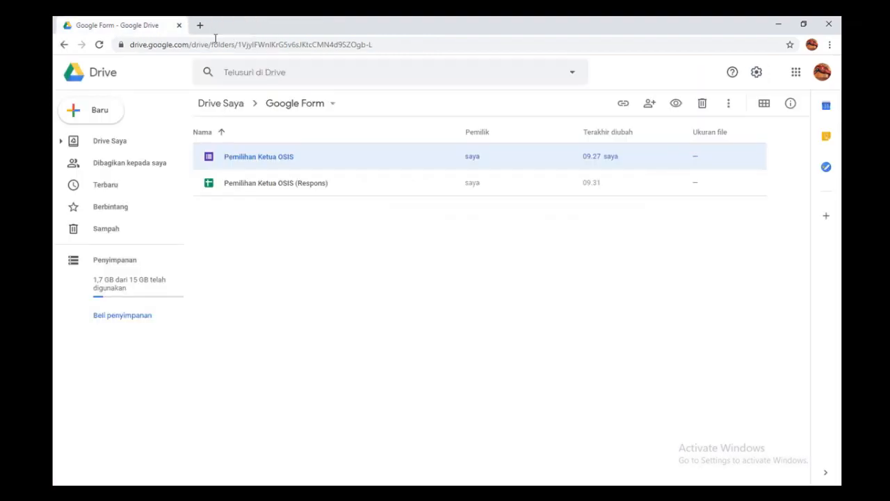
{"action": "double_click", "coordinate": [269, 187]}
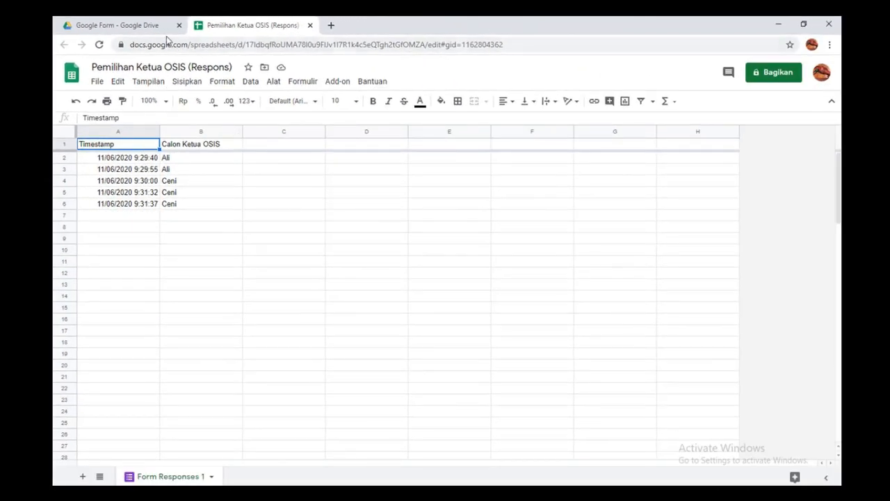
{"action": "left_click", "coordinate": [310, 25]}
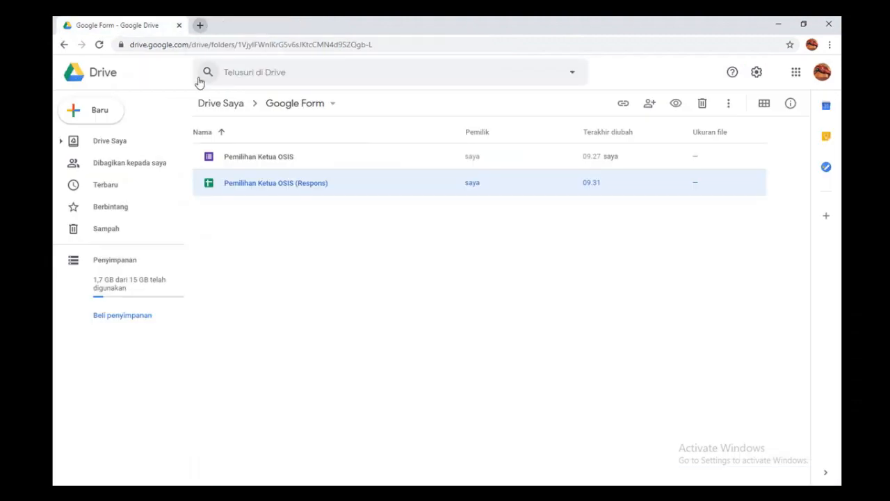
{"action": "double_click", "coordinate": [259, 158]}
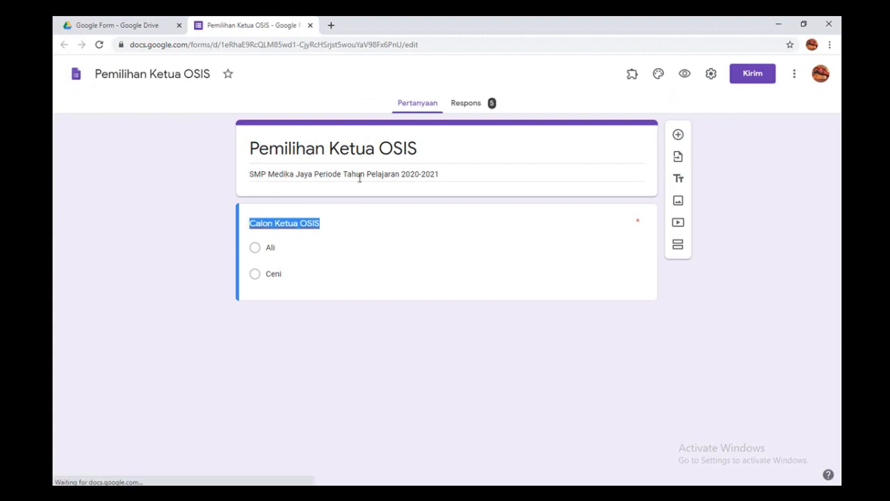
Step: Switch off 'Menerima tanggapan' on the Respons tab, leaving 5 votes: Ceni 60%, Ali 40%
{"action": "left_click", "coordinate": [473, 108]}
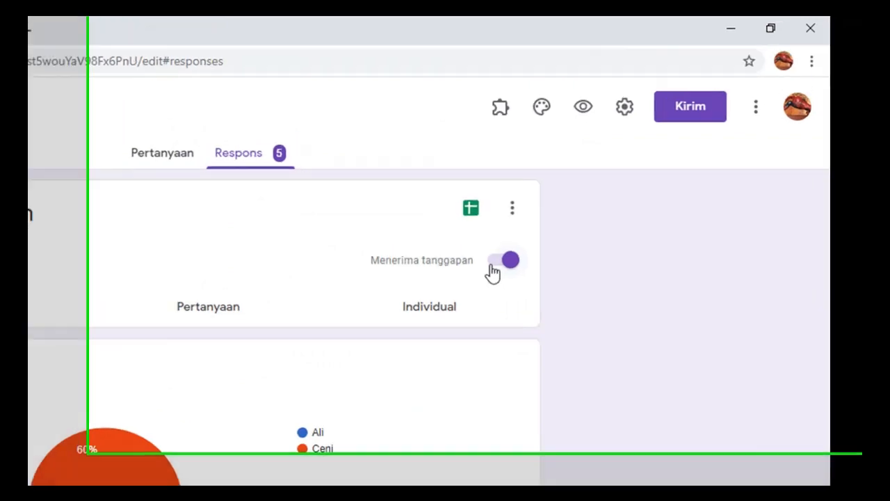
{"action": "left_click", "coordinate": [463, 285]}
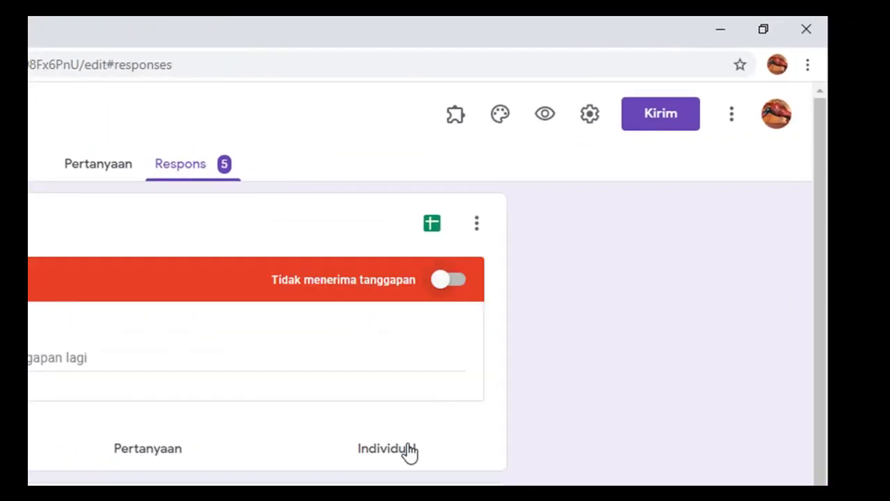